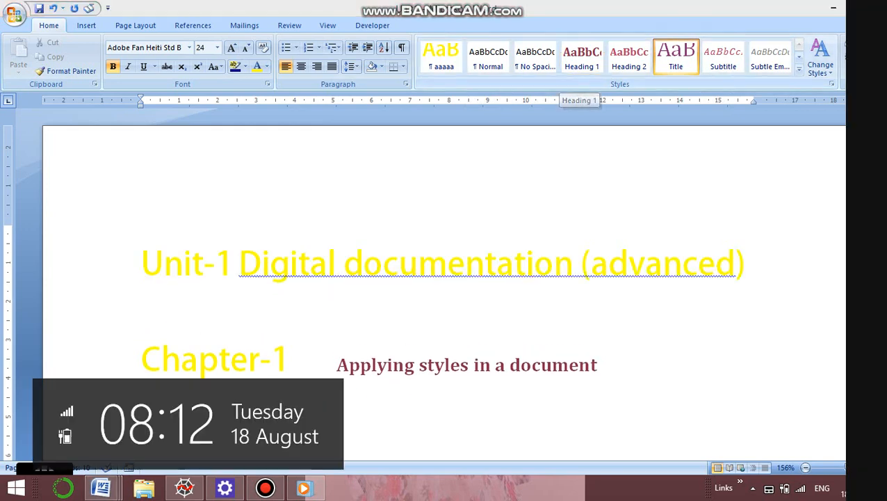
# - Apply the Normal style to the "Unit-1 Digital documentation (advanced)" line
pyautogui.press('super+c')
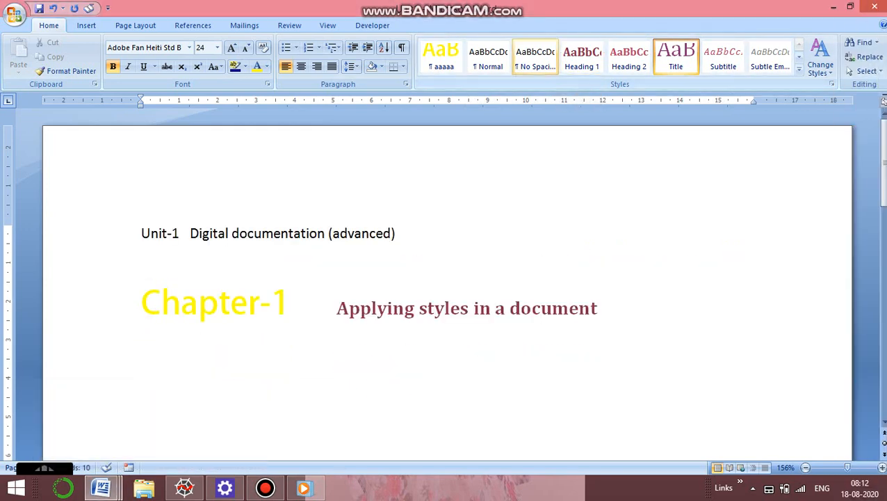
pyautogui.click(488, 57)
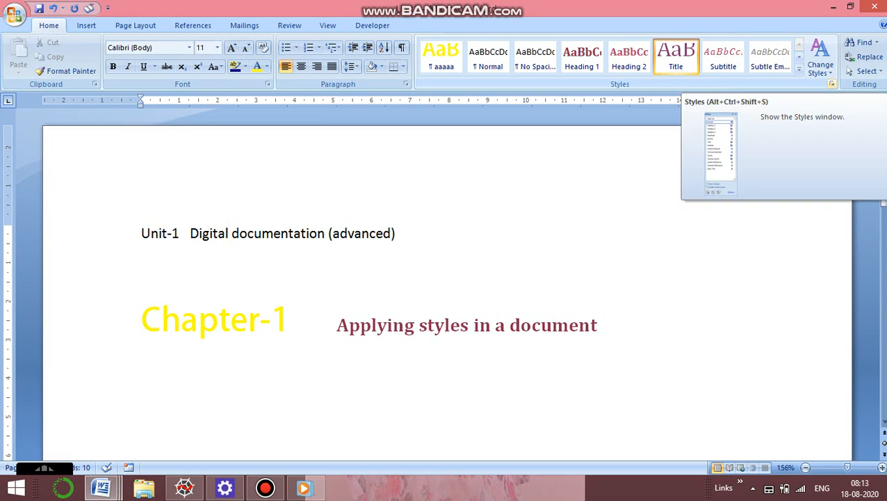
# - Show the Styles window and apply the Subtitle style to the text "Digital documentation (advanced)"
pyautogui.click(832, 84)
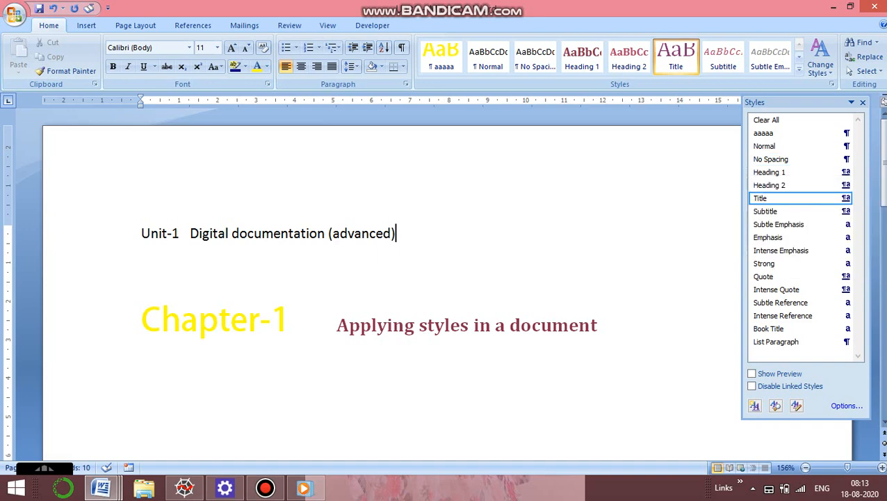
pyautogui.moveTo(395, 234); pyautogui.dragTo(179, 233)
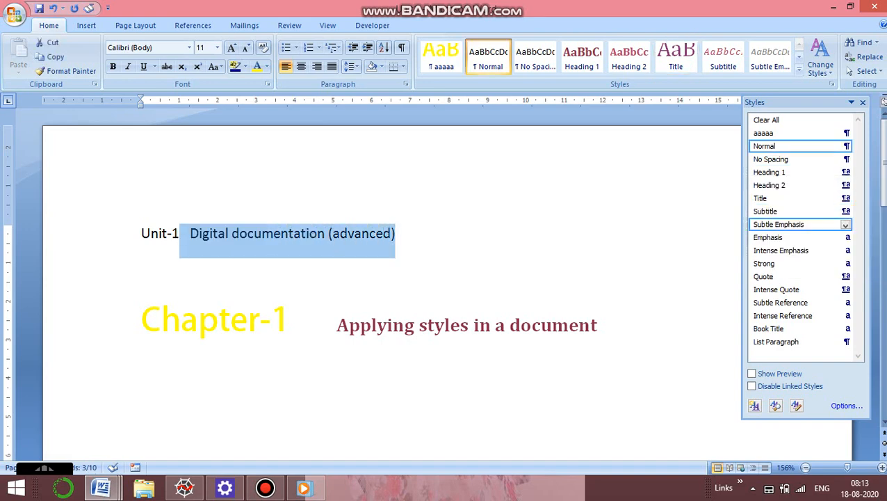
pyautogui.click(772, 210)
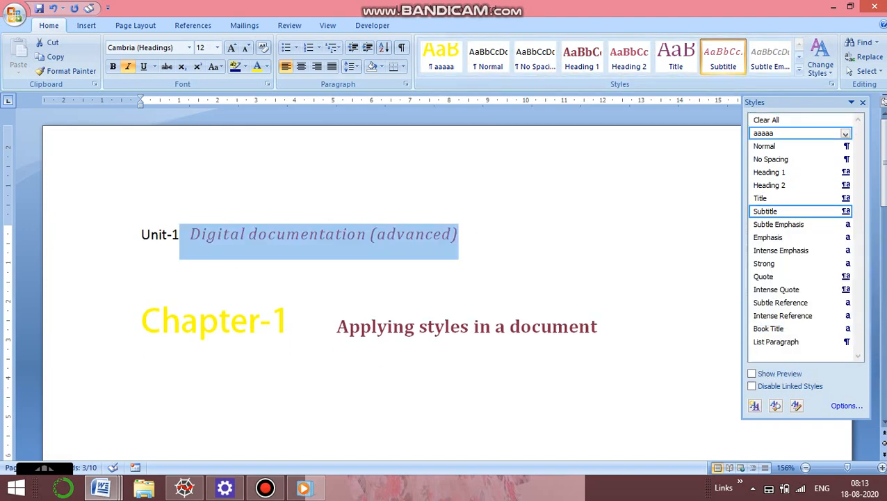
# - Start a new style from the selected text, naming it sssss with style type Paragraph
pyautogui.scroll(-2, 389, 278)
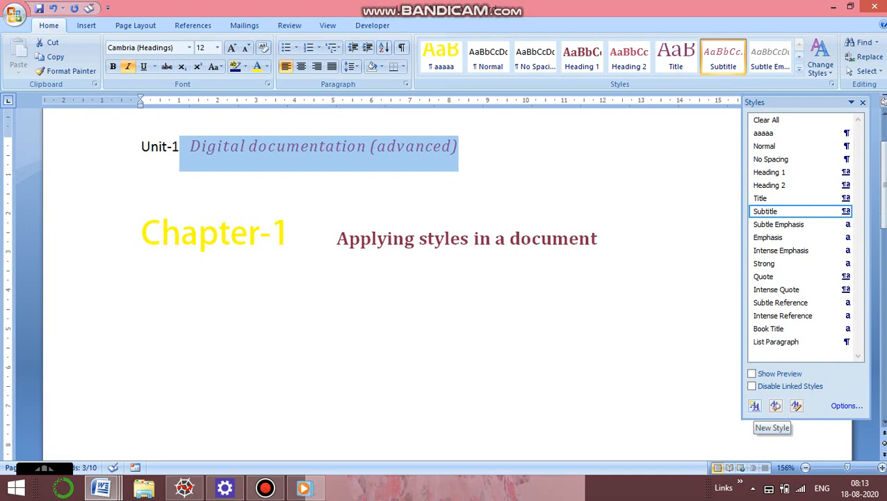
pyautogui.click(755, 405)
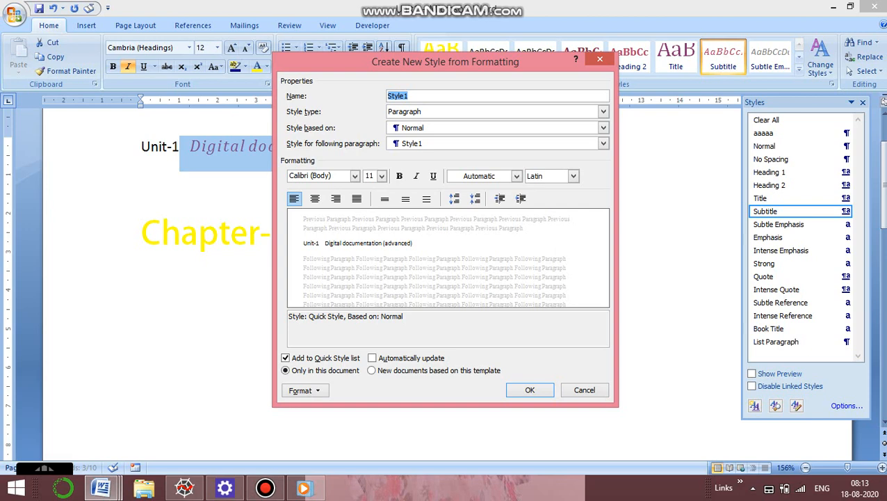
pyautogui.press('super+c')
pyautogui.press('Escape')
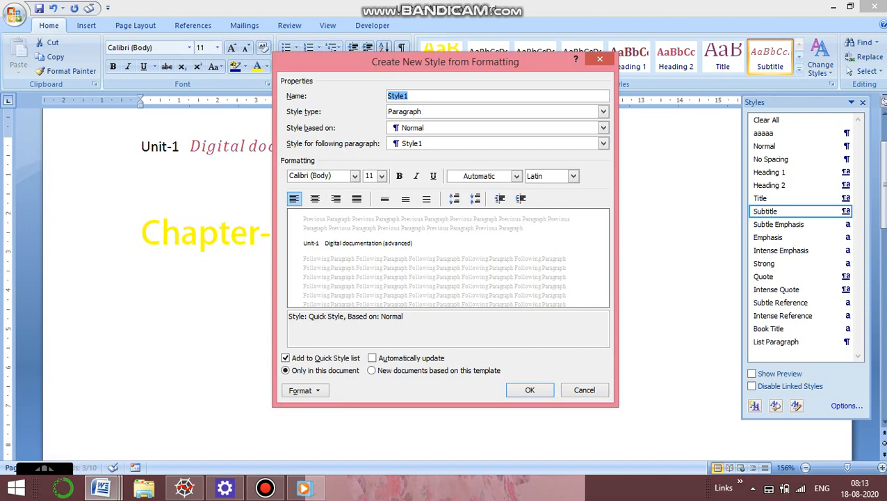
pyautogui.write('sssss')
pyautogui.click(603, 112)
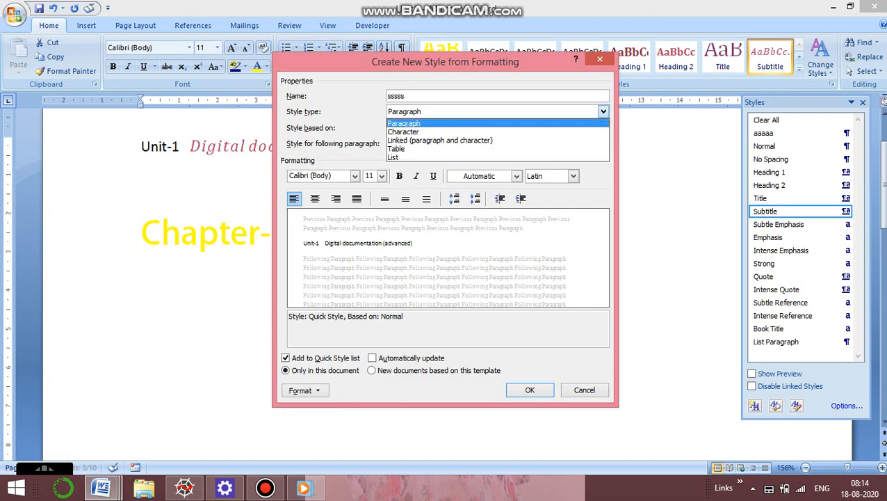
pyautogui.click(418, 124)
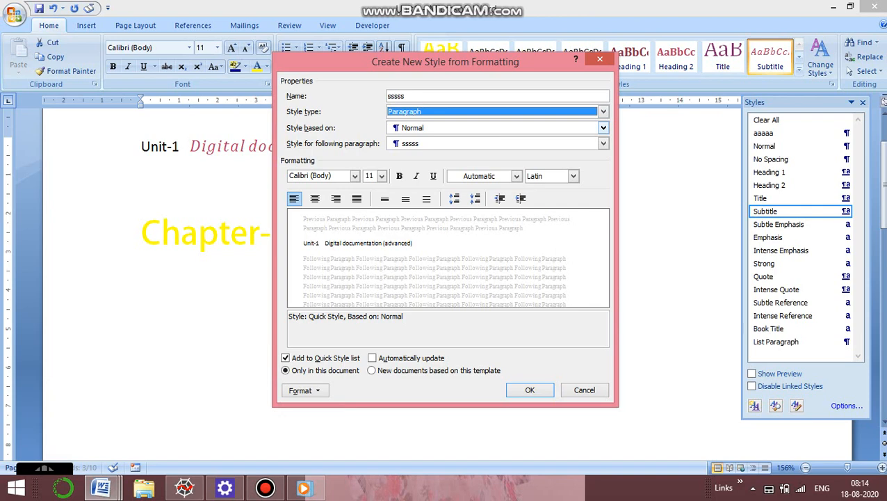
# - Base the new style on Heading 2, set its font size to 14, and create it
pyautogui.click(604, 128)
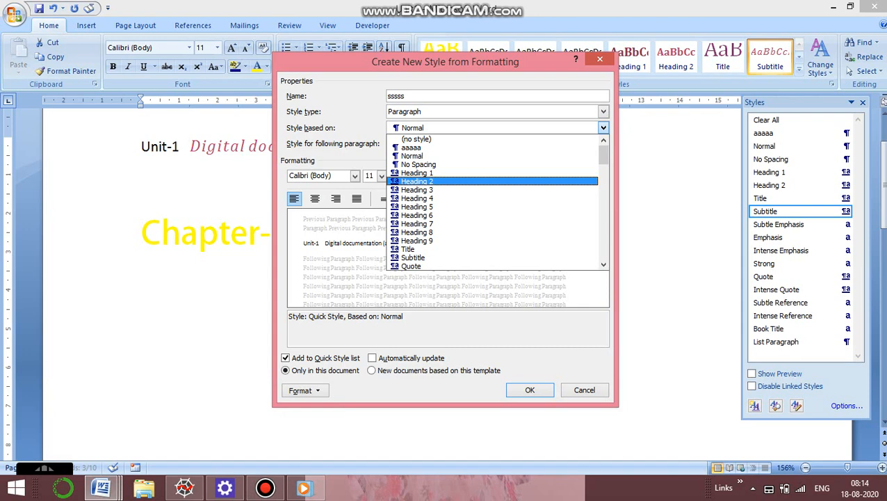
pyautogui.click(417, 181)
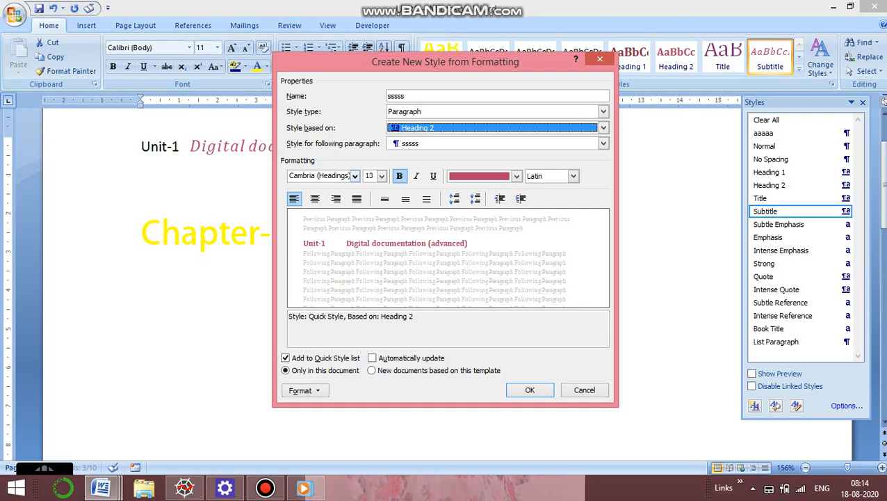
pyautogui.click(355, 176)
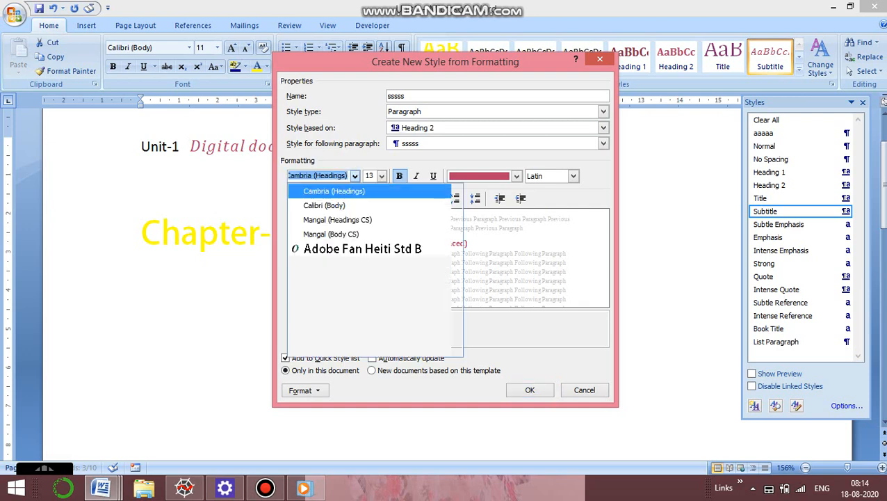
pyautogui.click(381, 177)
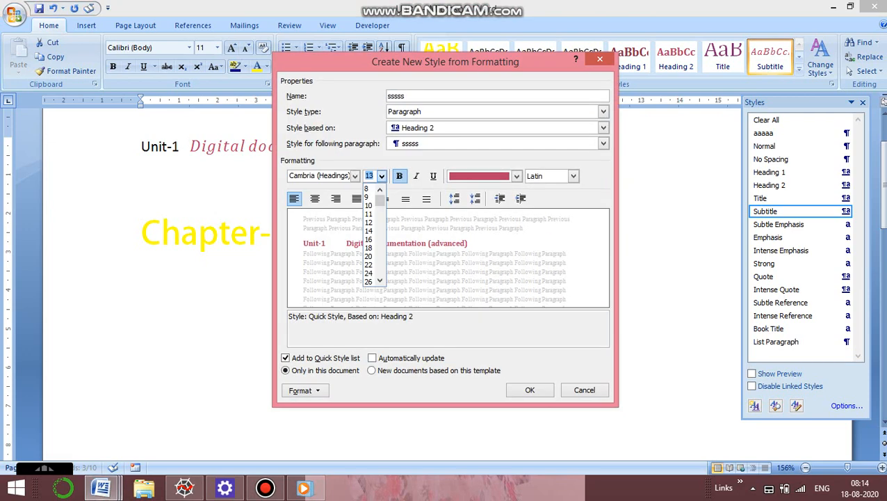
pyautogui.click(369, 230)
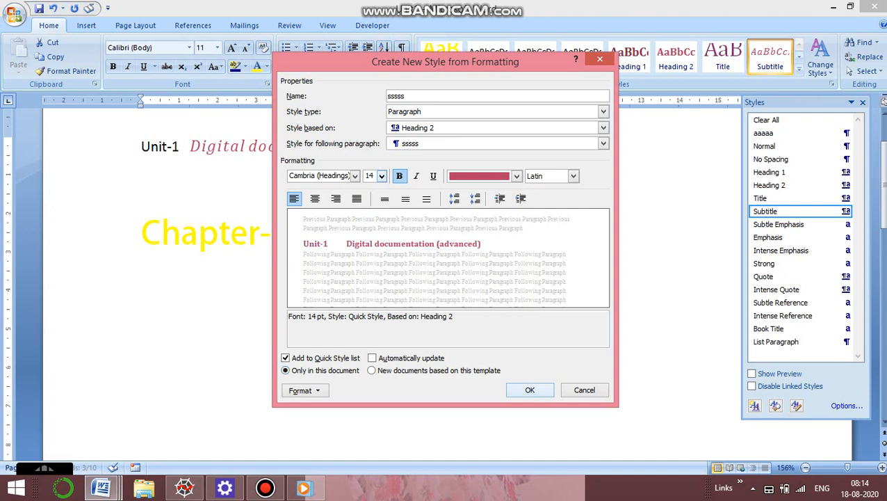
pyautogui.press('Return')
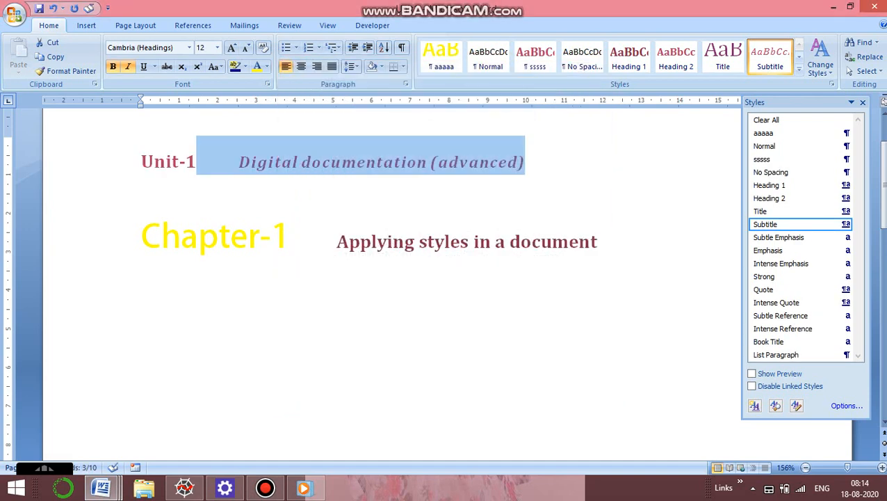
# - Add an empty line below the Unit-1 heading and apply the sssss style to it
pyautogui.click(141, 184)
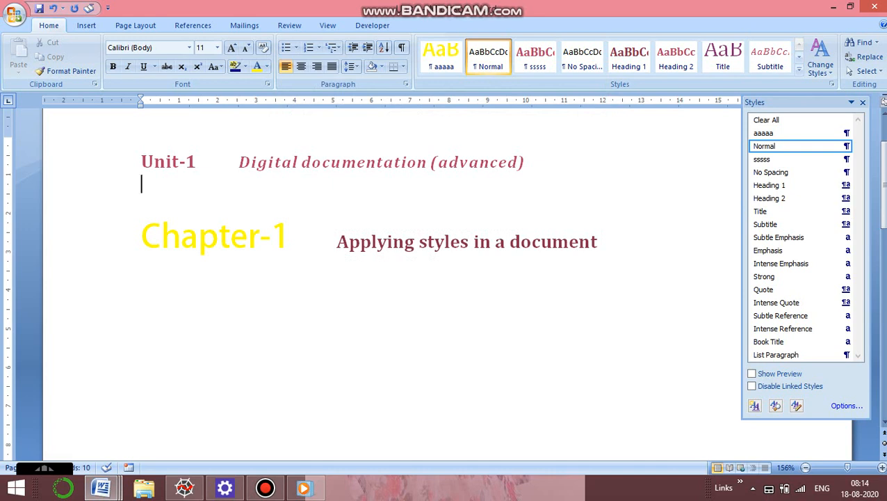
pyautogui.press('Return')
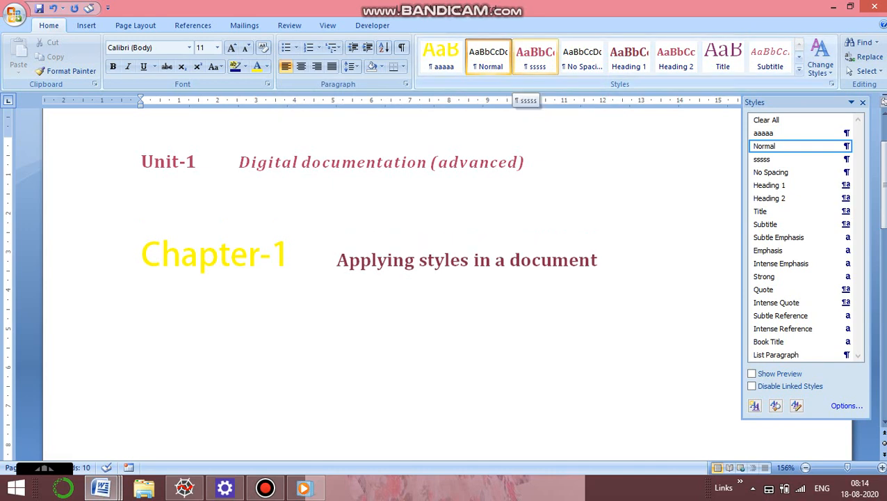
pyautogui.click(535, 56)
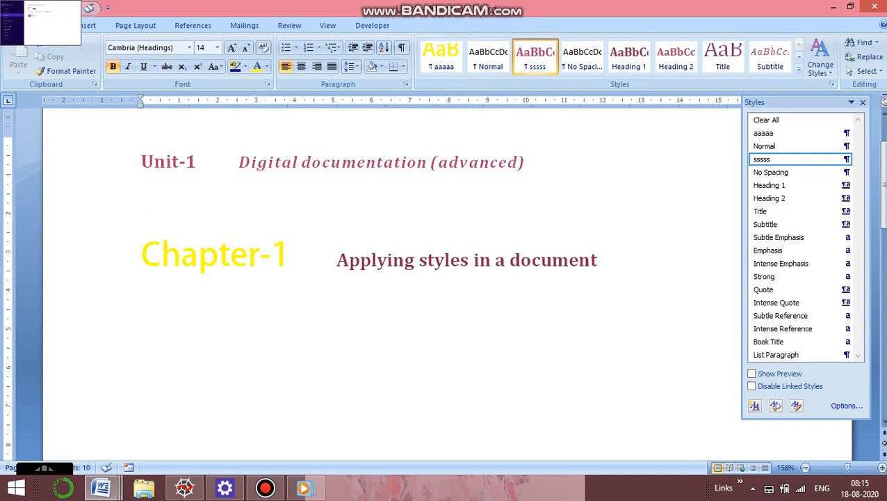
# - Select the text "Chapter-1" and apply the sssss style to it
pyautogui.press('Down')
pyautogui.hotkey('shift', 'Right')
pyautogui.hotkey('shift', 'Right')
pyautogui.hotkey('shift', 'Right')
pyautogui.hotkey('shift', 'Right')
pyautogui.hotkey('shift', 'Right')
pyautogui.hotkey('shift', 'Right')
pyautogui.hotkey('shift', 'Right')
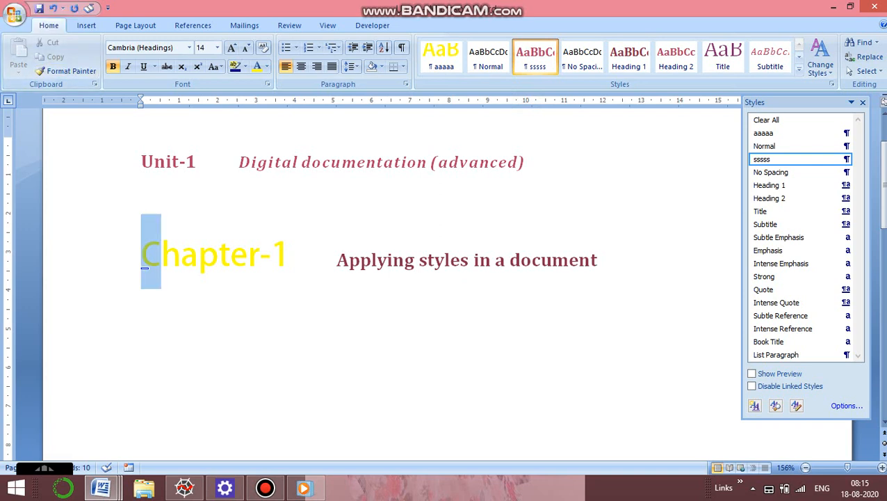
pyautogui.moveTo(260, 255); pyautogui.dragTo(287, 255)
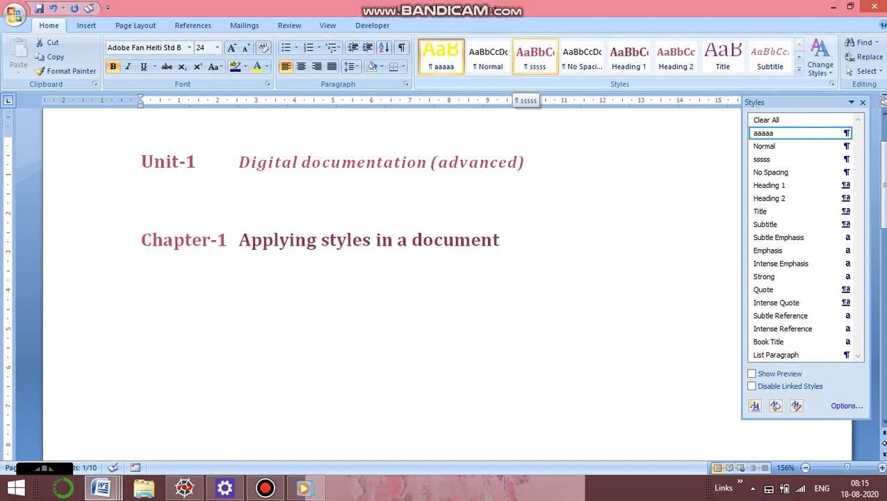
pyautogui.click(535, 56)
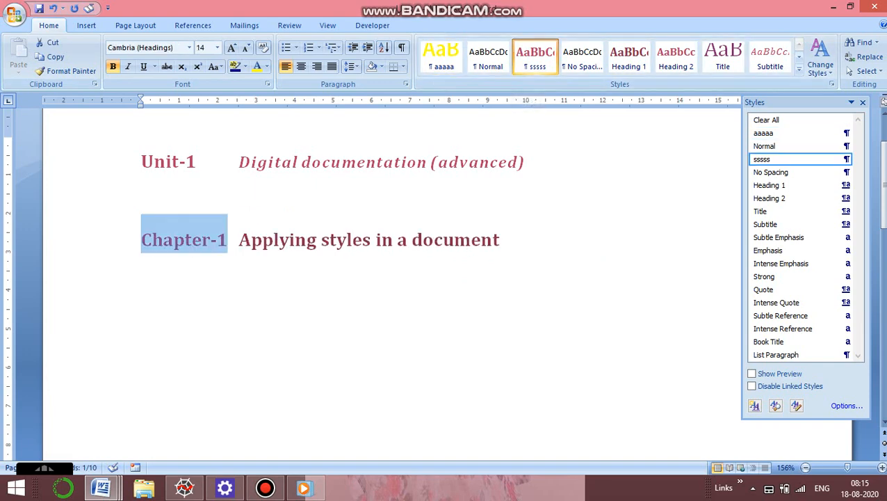
# - Modify the sssss style so that its font color is Light Green from the standard colors
pyautogui.click(361, 240)
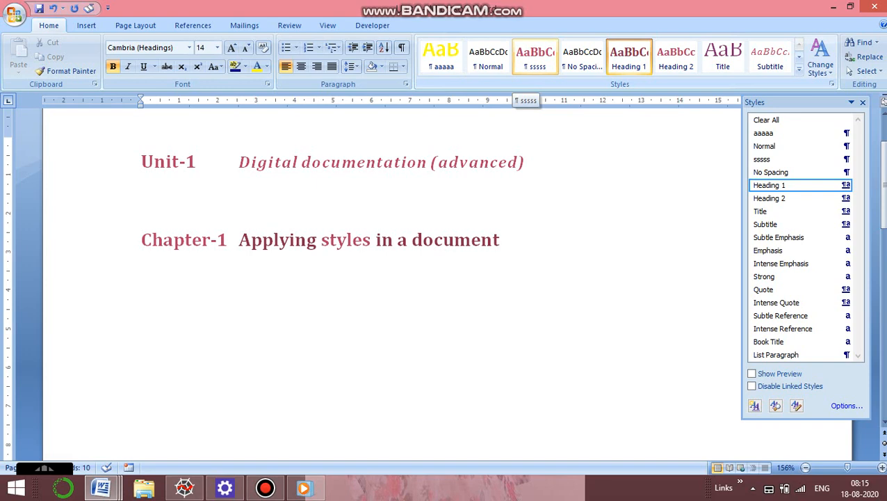
pyautogui.rightClick(540, 60)
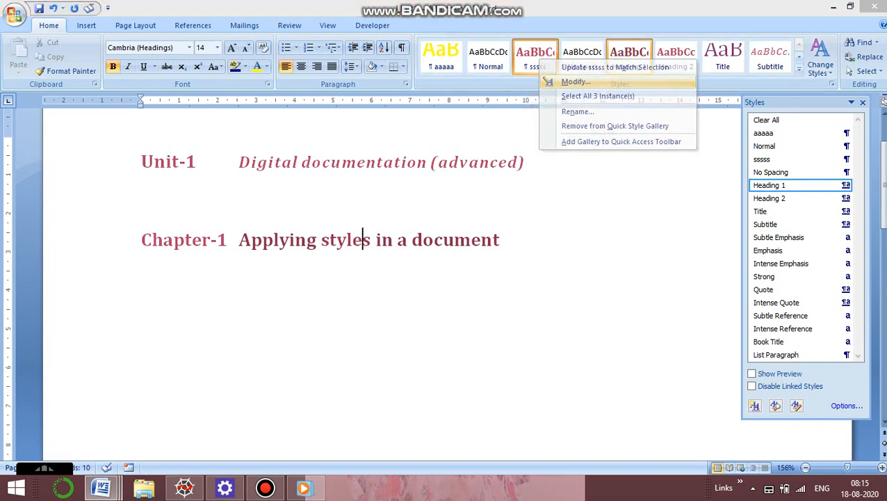
pyautogui.click(577, 82)
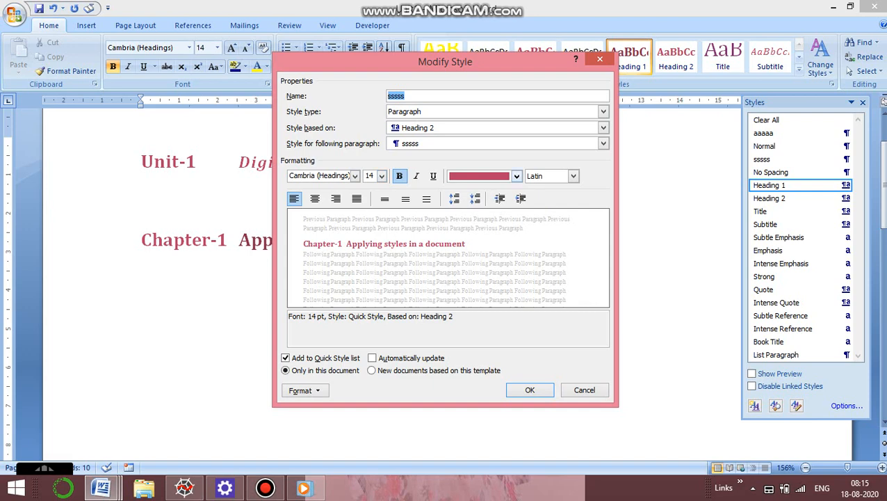
pyautogui.click(517, 177)
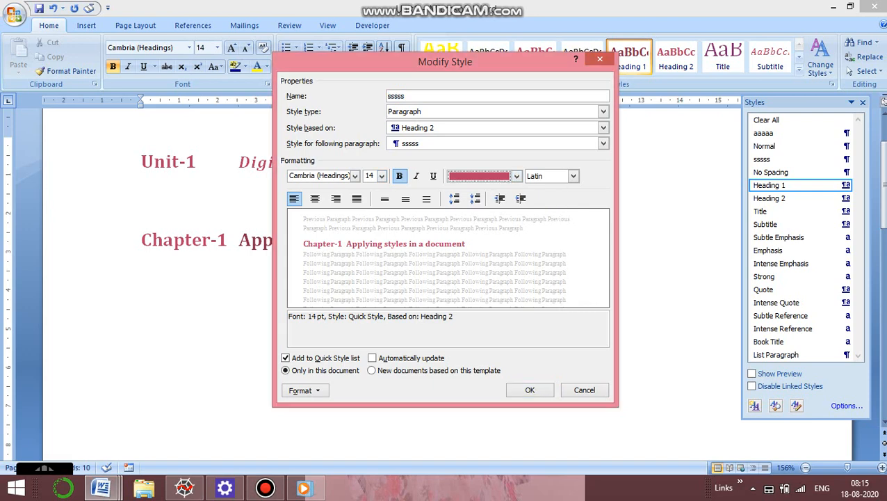
pyautogui.click(517, 177)
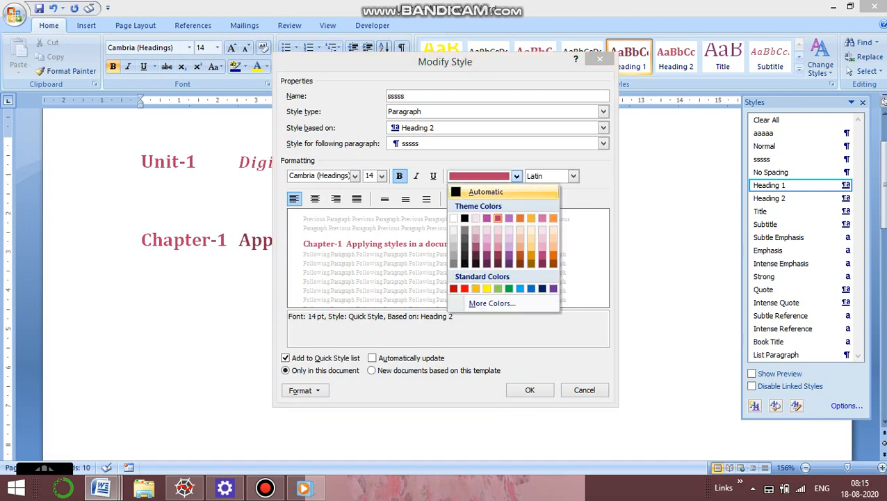
pyautogui.click(519, 217)
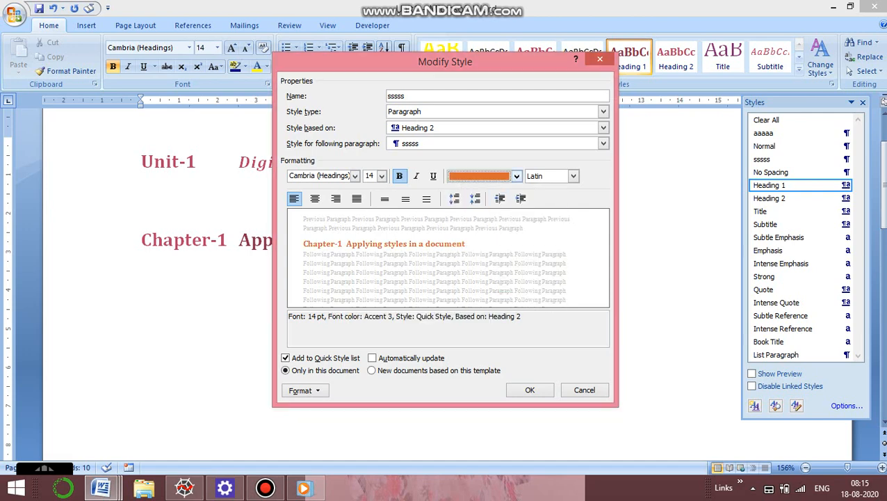
pyautogui.click(517, 176)
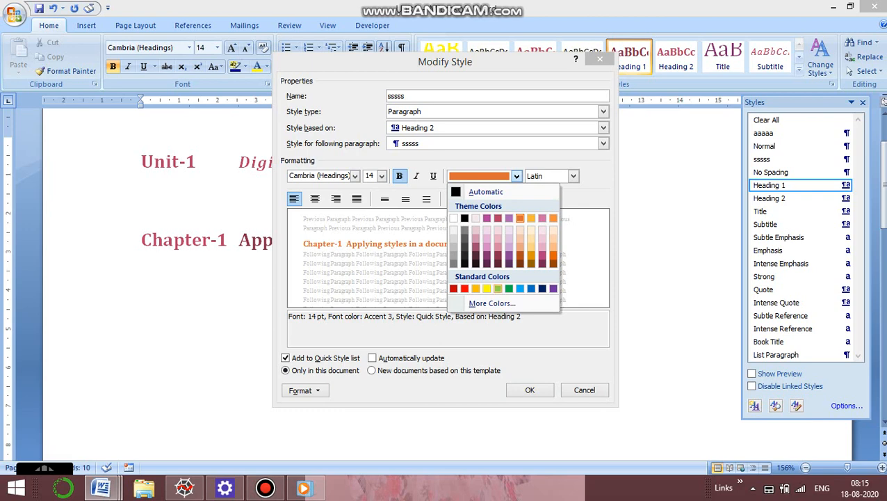
pyautogui.click(497, 288)
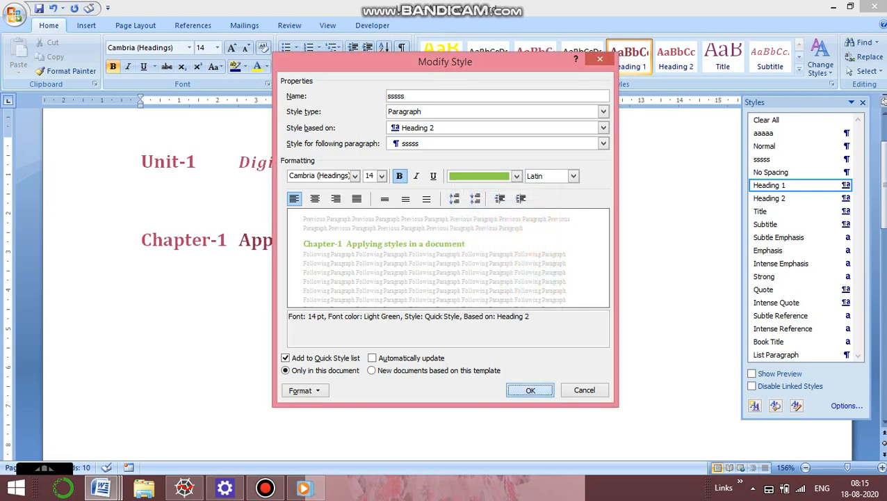
pyautogui.click(529, 390)
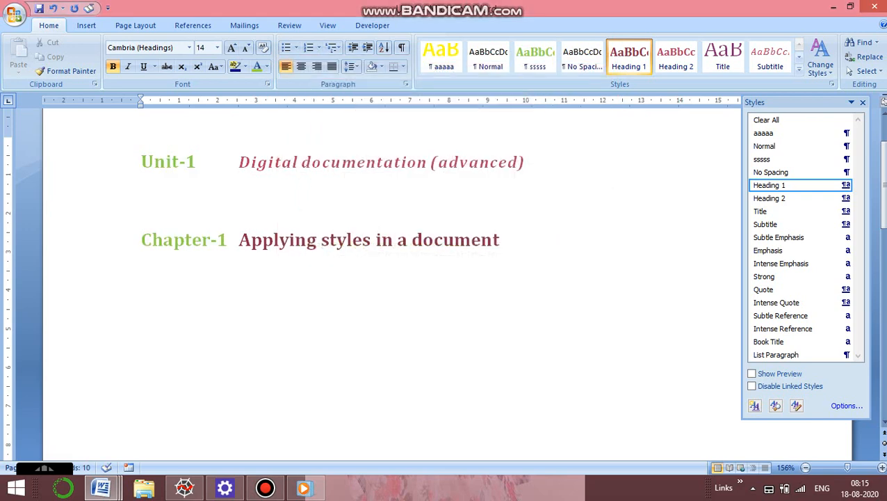
# - Try the modified sssss style on the word "styles" in the Chapter-1 line, and undo it
pyautogui.click(535, 57)
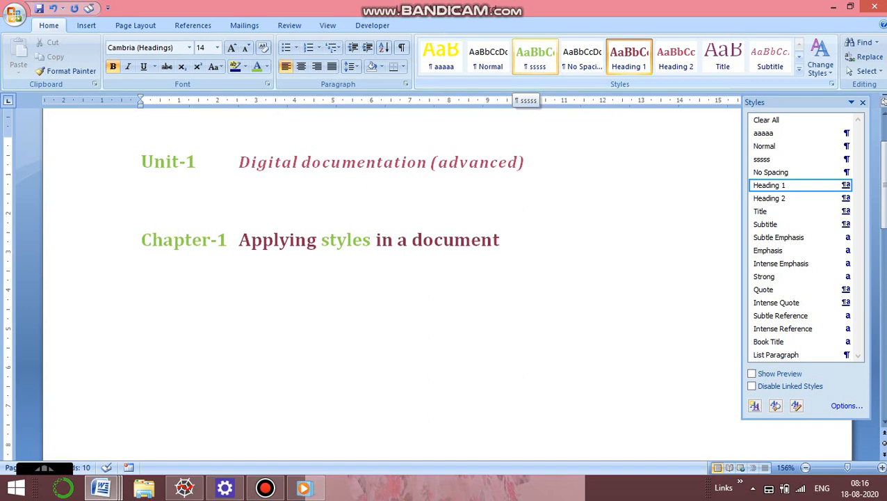
pyautogui.hotkey('ctrl', 'z')
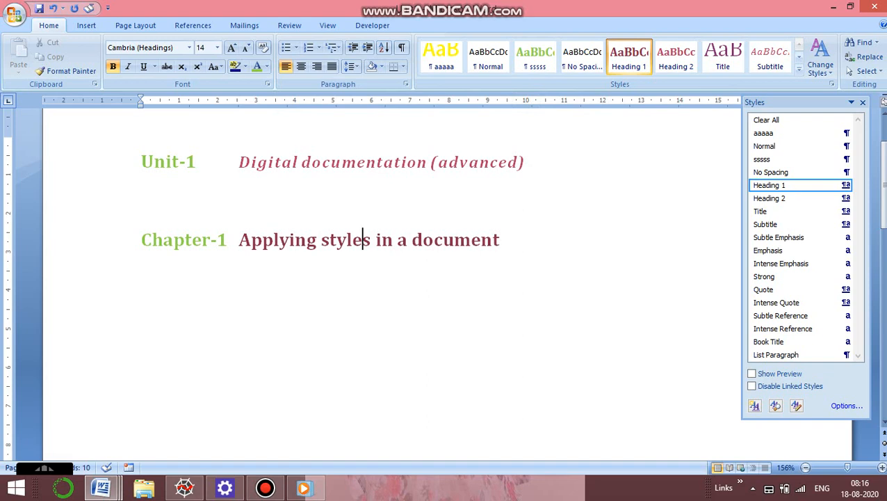
# - Set the font size of the text "Digital documentation (advanced" in the Unit-1 line to 20
pyautogui.rightClick(332, 161)
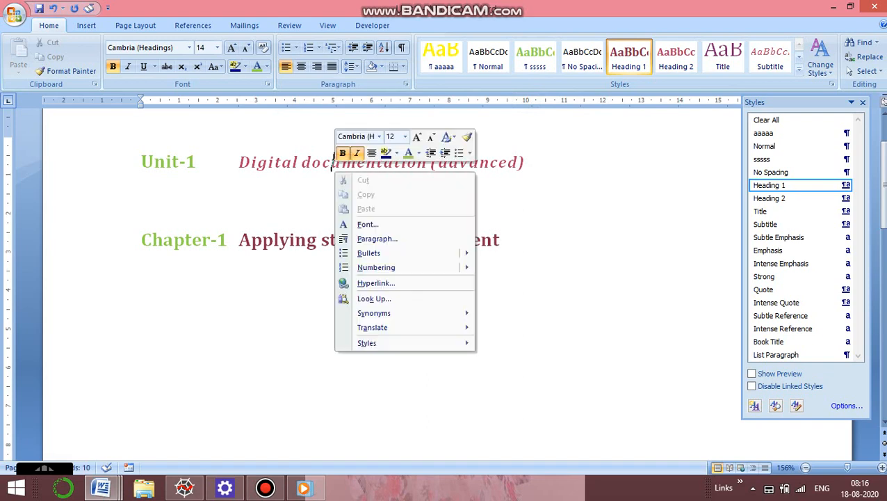
pyautogui.click(332, 162)
pyautogui.moveTo(522, 161); pyautogui.dragTo(320, 194)
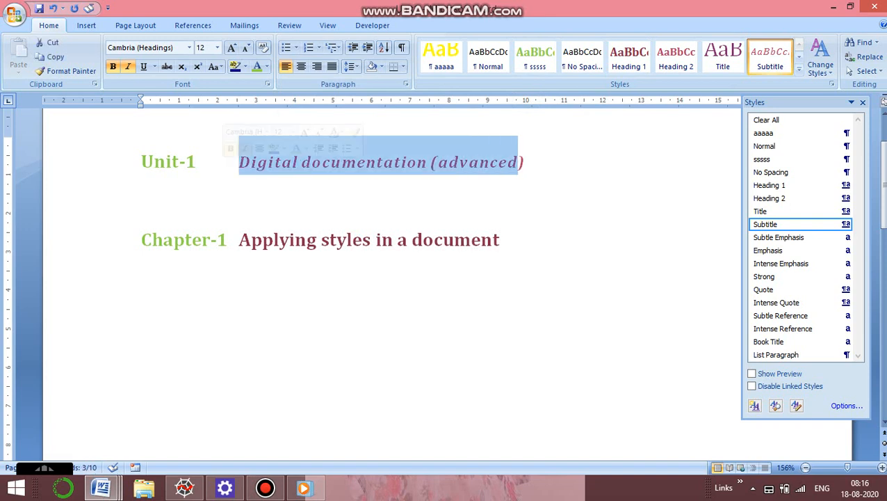
pyautogui.click(217, 47)
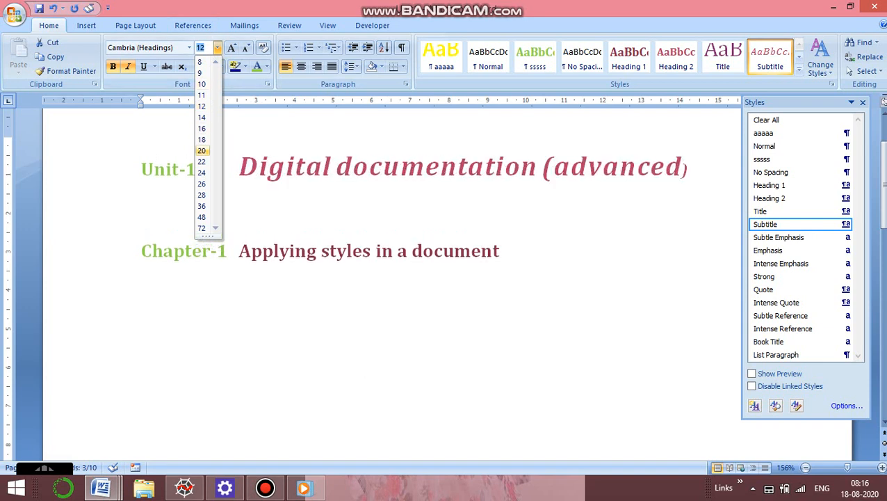
pyautogui.click(197, 169)
pyautogui.click(267, 66)
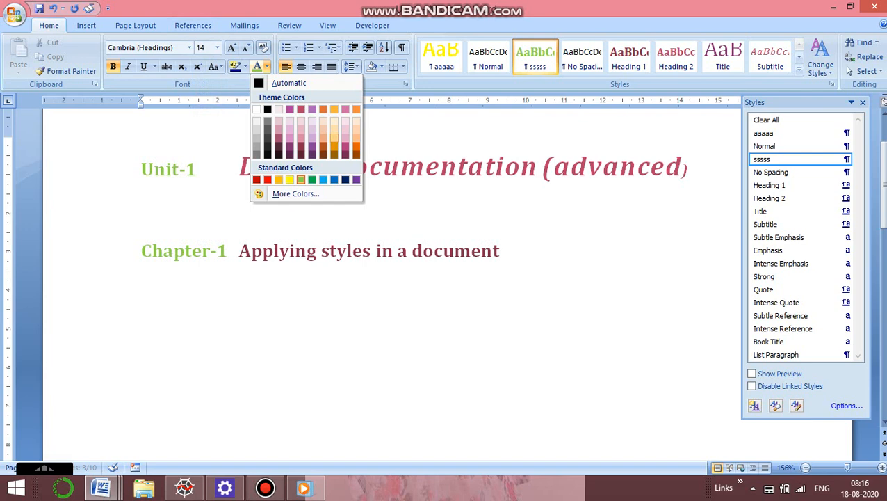
pyautogui.click(356, 146)
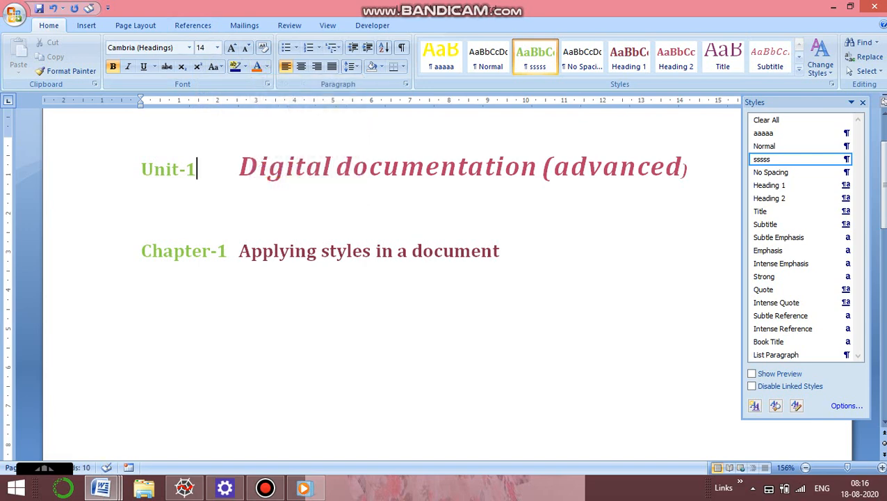
# - Set the font color of the "Digital documentation (advanced)" text to a light orange theme color
pyautogui.moveTo(240, 169); pyautogui.dragTo(298, 198)
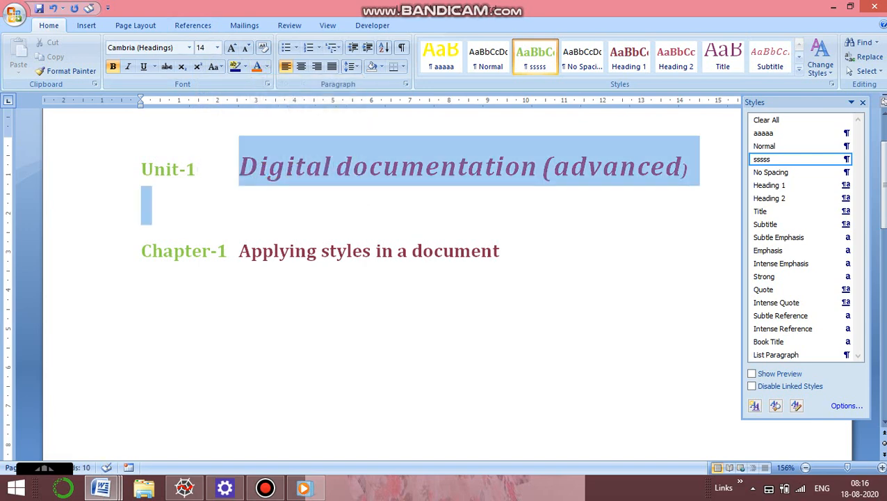
pyautogui.click(267, 67)
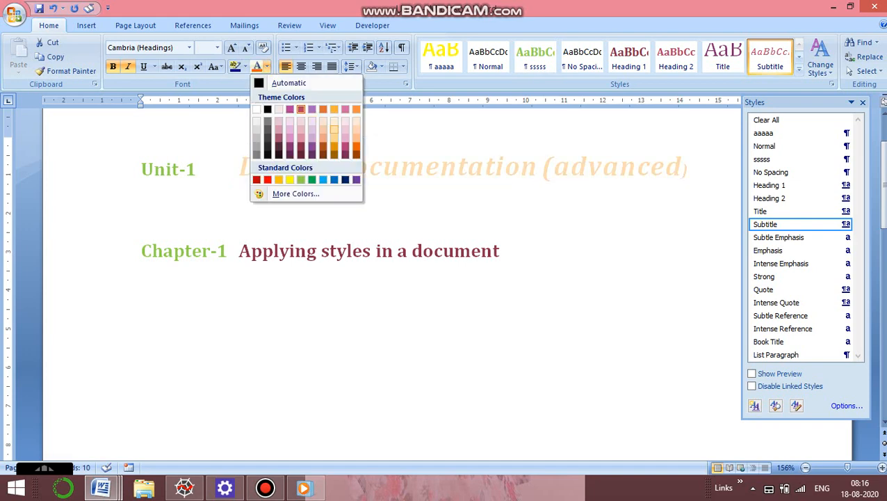
pyautogui.click(334, 130)
pyautogui.click(381, 250)
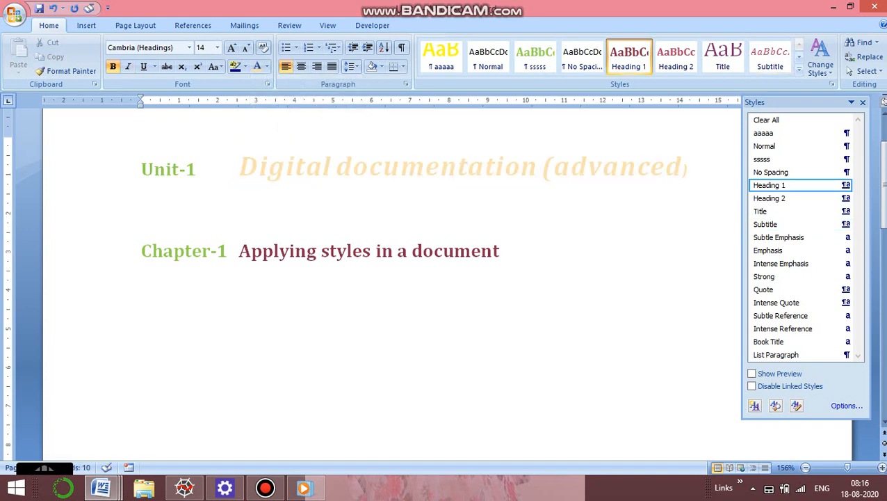
# - Update the sssss style to match the formatting of the text "Digital documentation (advanced" and apply the style to that text
pyautogui.click(240, 169)
pyautogui.moveTo(240, 169); pyautogui.dragTo(681, 169)
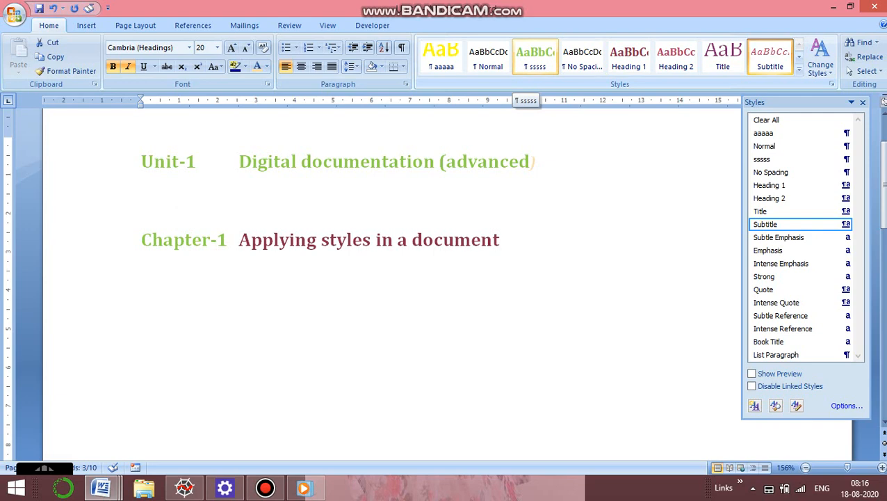
pyautogui.rightClick(537, 61)
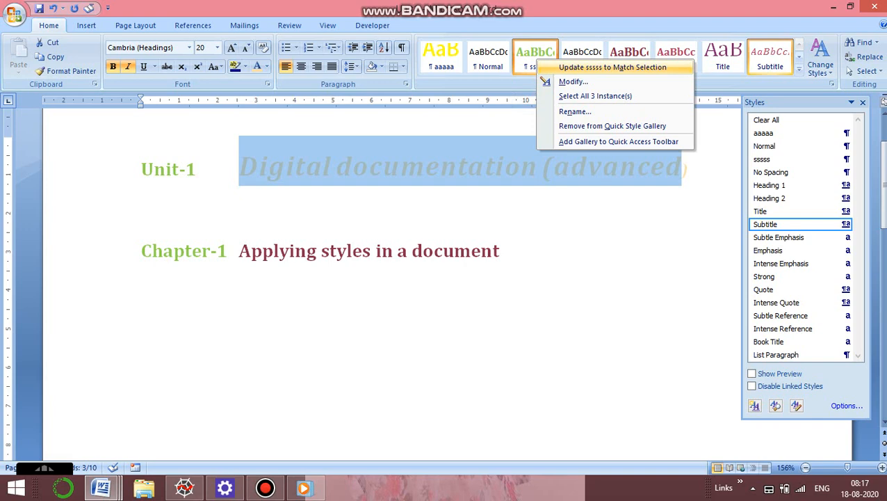
pyautogui.press('Return')
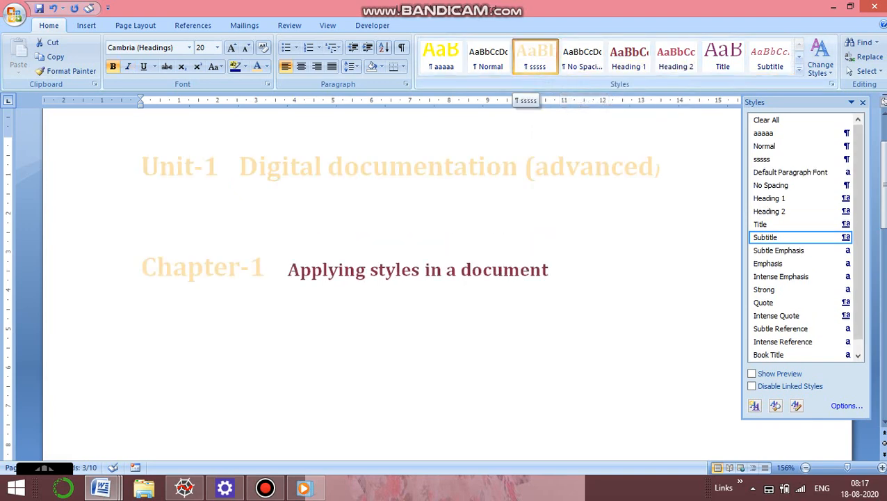
pyautogui.click(527, 64)
pyautogui.click(554, 269)
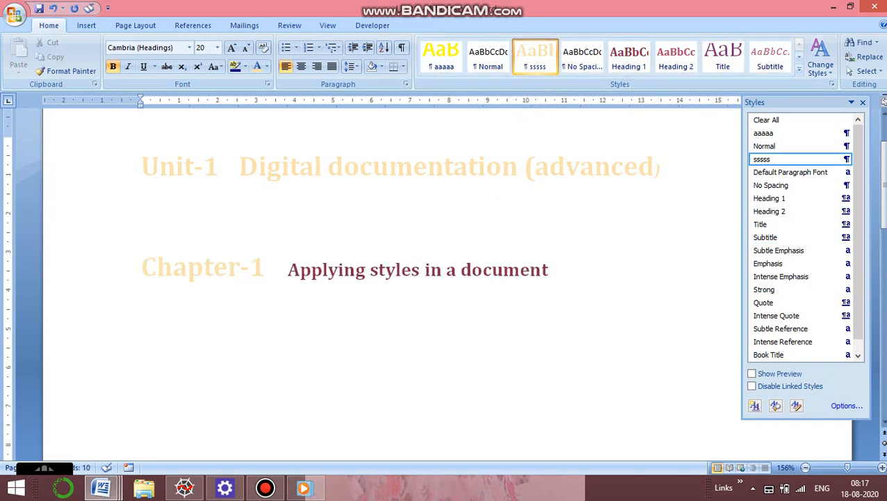
pyautogui.press('super+c')
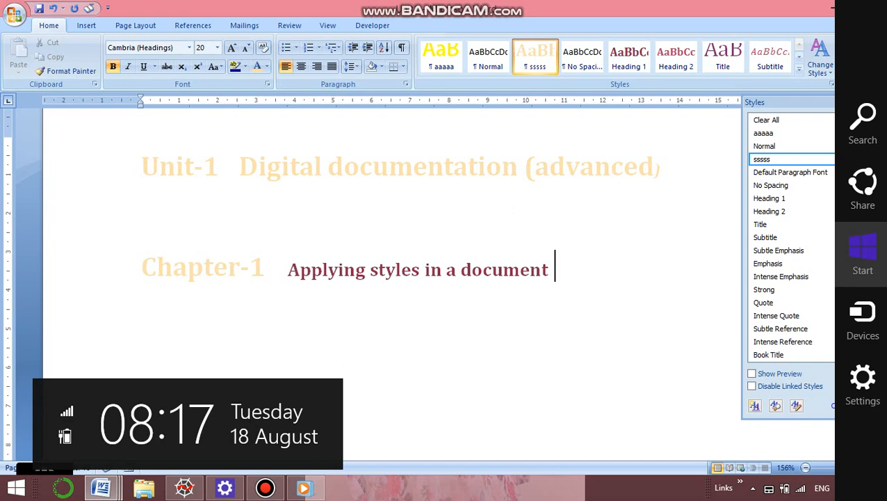
pyautogui.press('Escape')
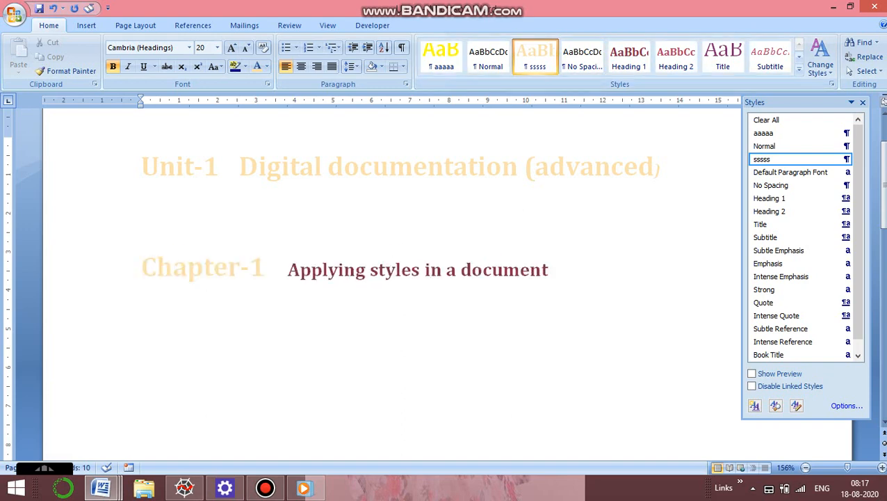
# - Save the current document and create a new blank document
pyautogui.click(14, 15)
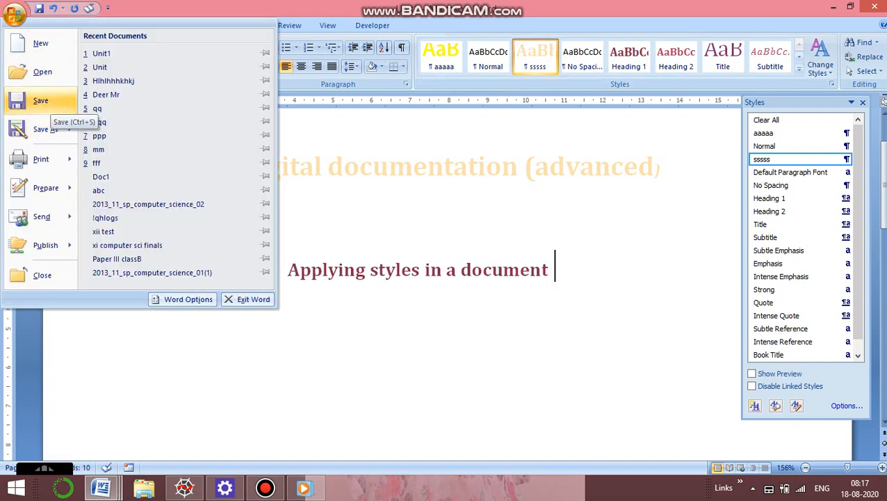
pyautogui.click(41, 103)
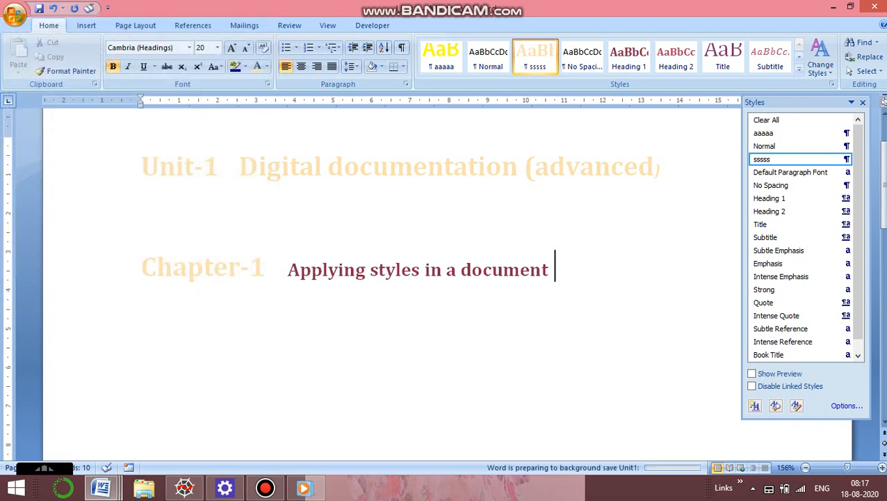
pyautogui.click(14, 15)
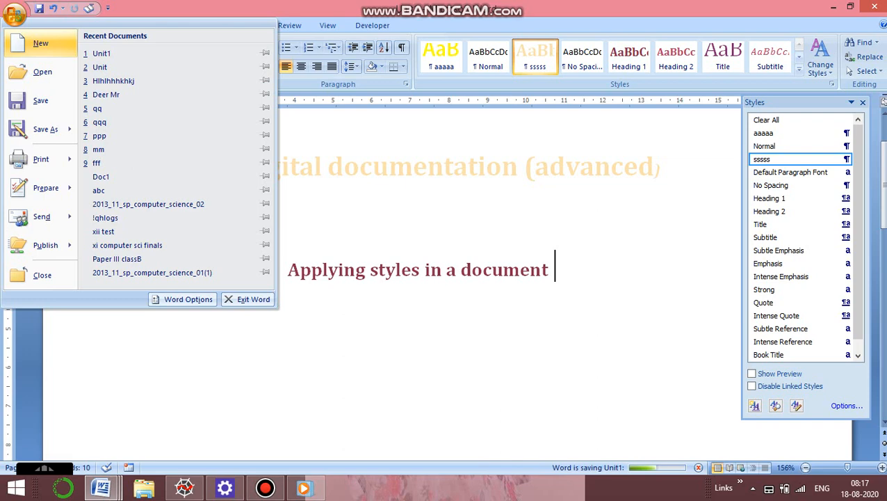
pyautogui.click(40, 43)
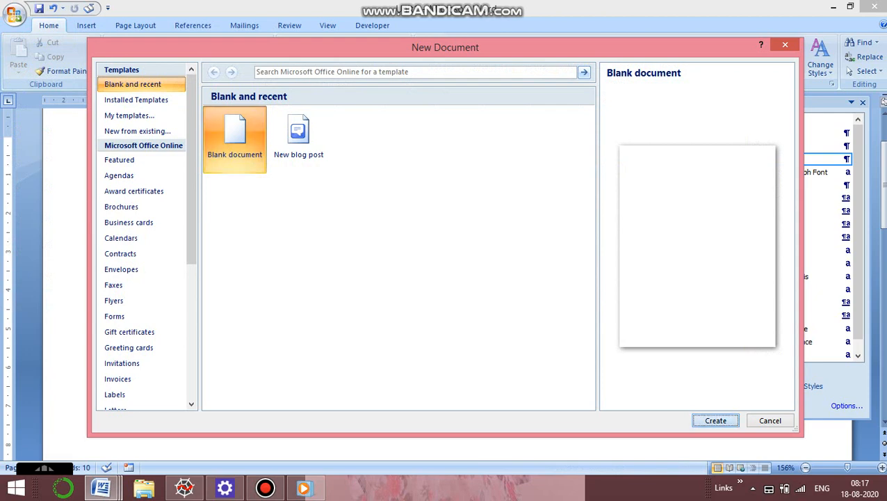
pyautogui.press('Return')
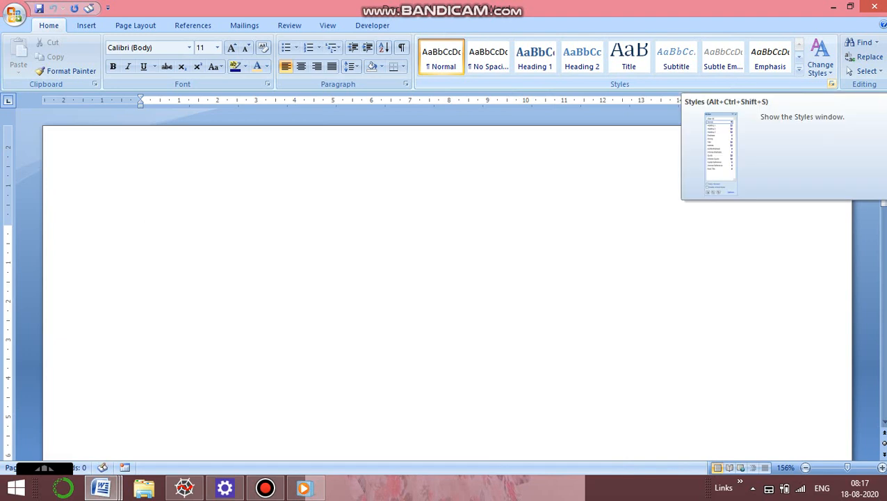
# - Open the style Organizer from Manage Styles in the new document and close the Normal.dotm global template there
pyautogui.click(832, 84)
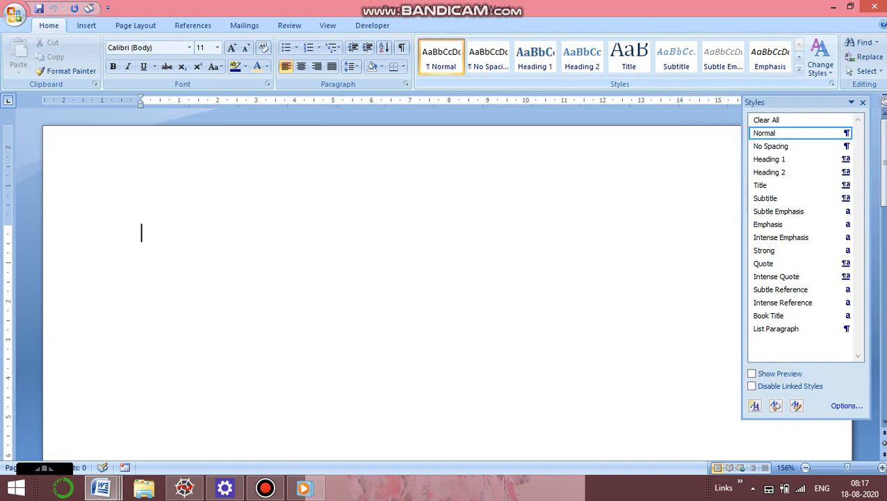
pyautogui.click(796, 405)
pyautogui.press('super+c')
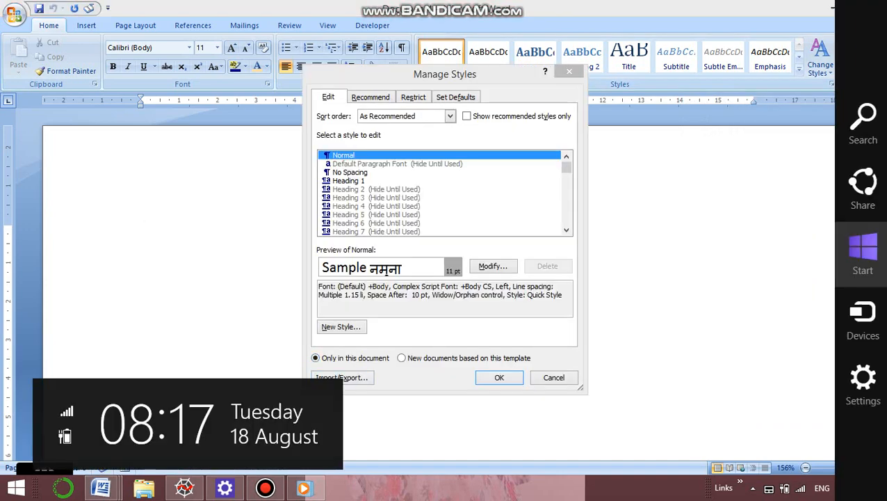
pyautogui.click(341, 377)
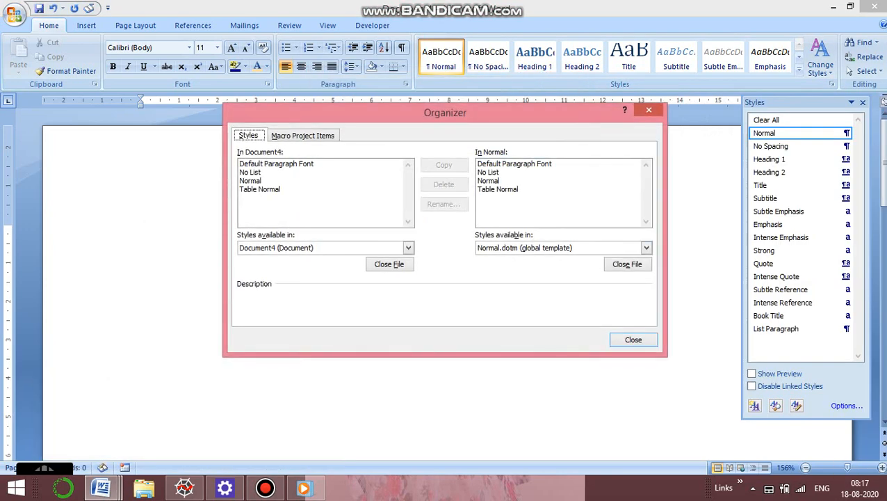
pyautogui.click(627, 264)
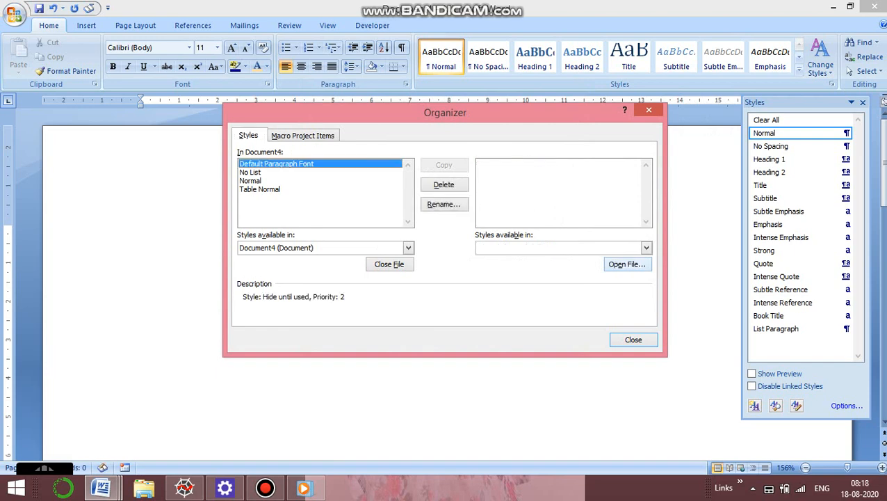
# - Browse for a replacement style source file in the Organizer, going to the folder C:\Users\LOOK\Documents
pyautogui.click(628, 264)
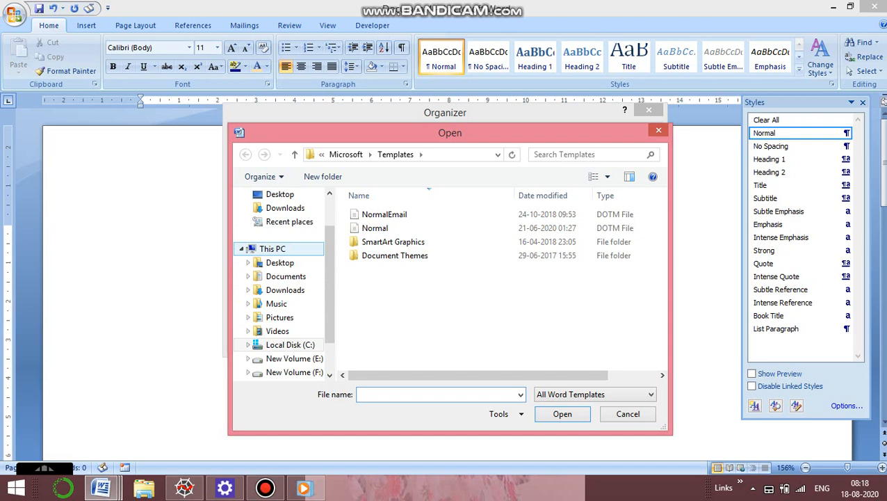
pyautogui.click(273, 249)
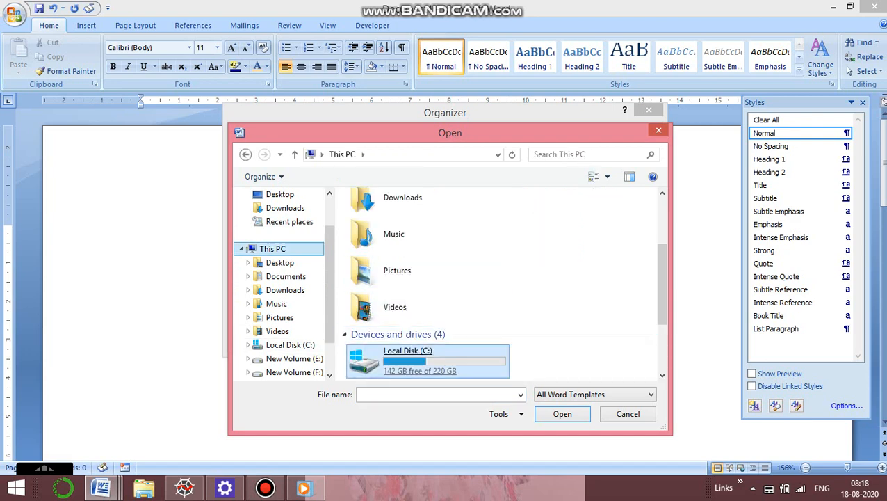
pyautogui.click(417, 356)
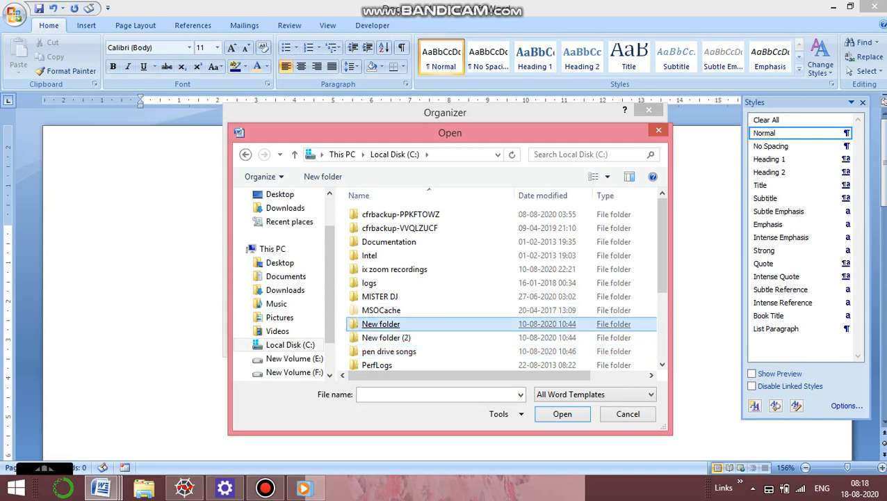
pyautogui.scroll(-3, 410, 327)
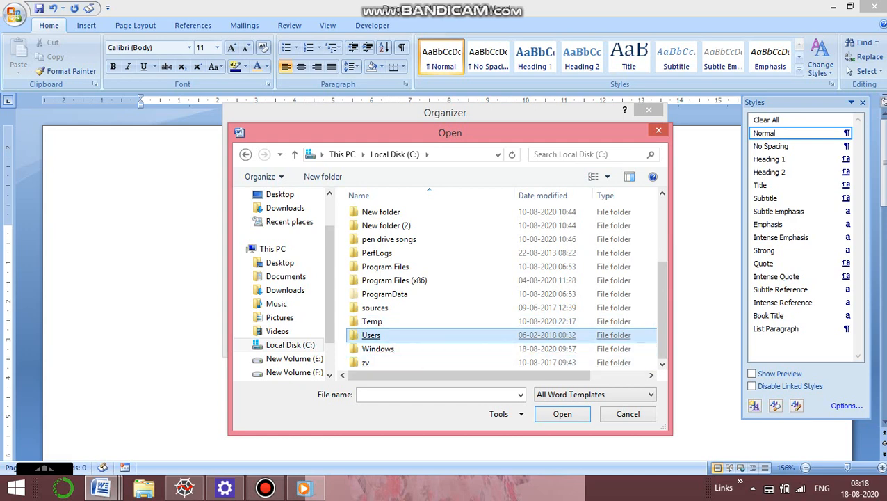
pyautogui.doubleClick(371, 334)
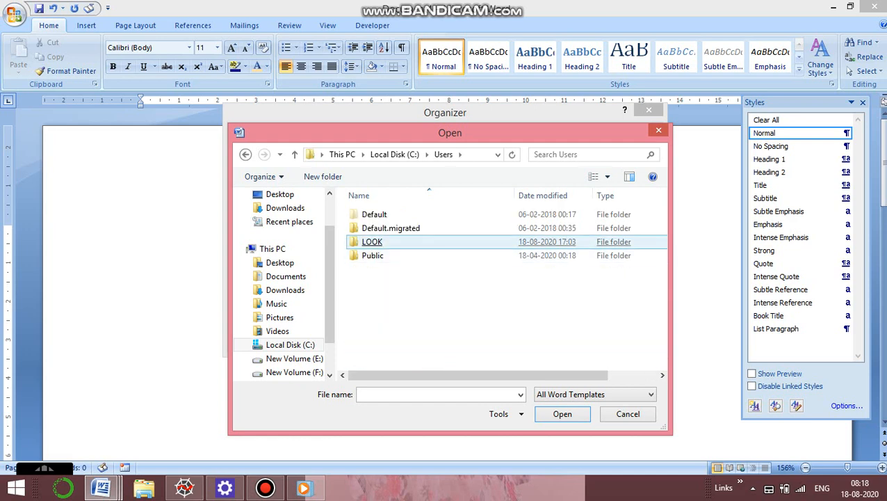
pyautogui.doubleClick(372, 241)
pyautogui.doubleClick(374, 241)
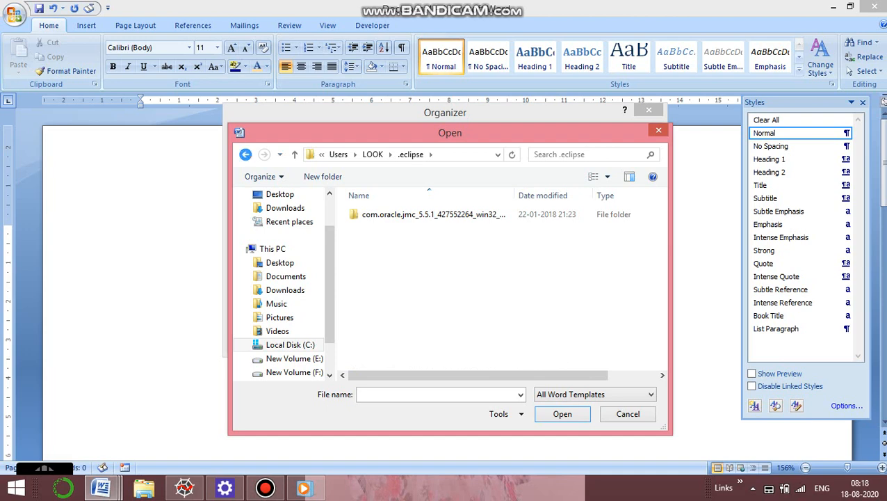
pyautogui.doubleClick(245, 155)
pyautogui.doubleClick(372, 241)
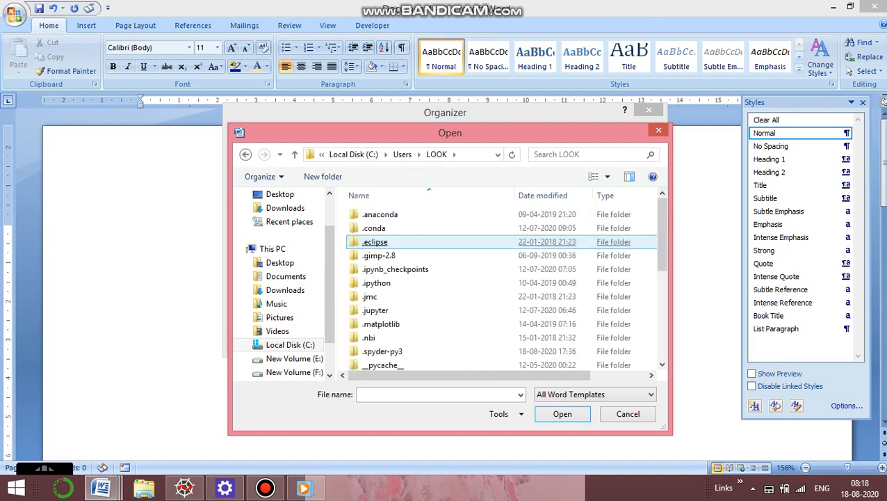
pyautogui.scroll(-5, 382, 239)
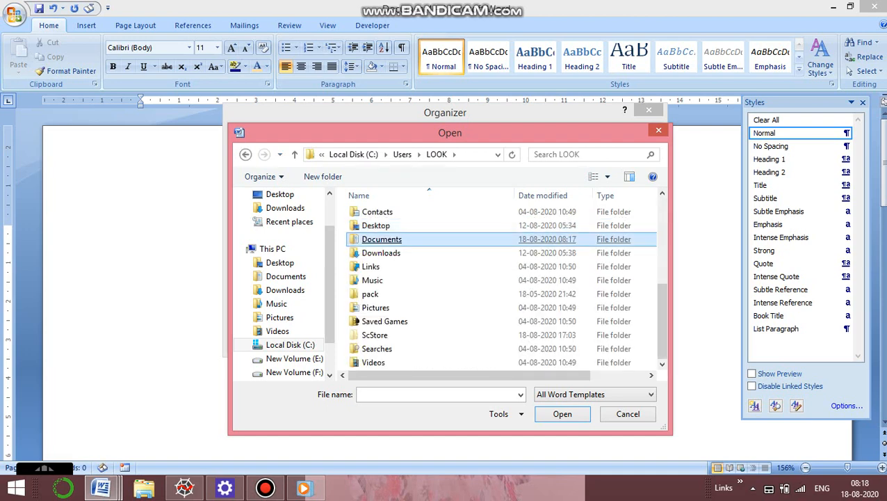
pyautogui.doubleClick(382, 239)
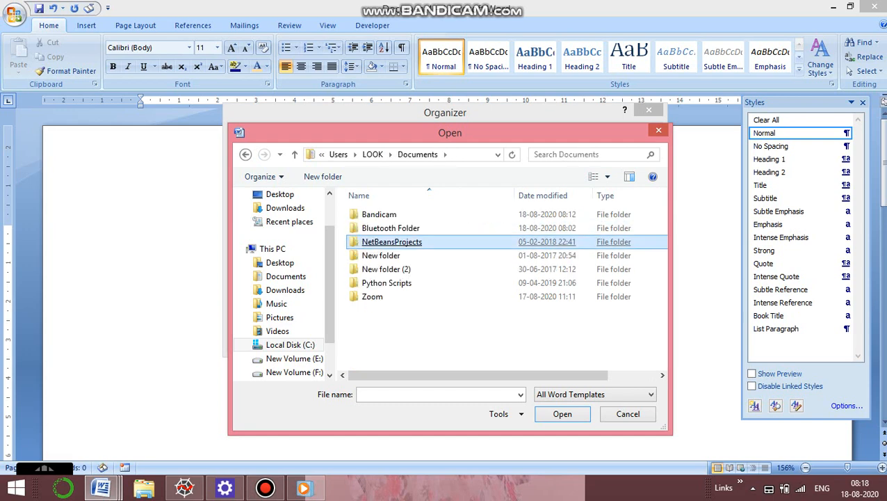
# - List all Word documents in the Organizer's file browser and open Unit1 as the style source
pyautogui.click(594, 394)
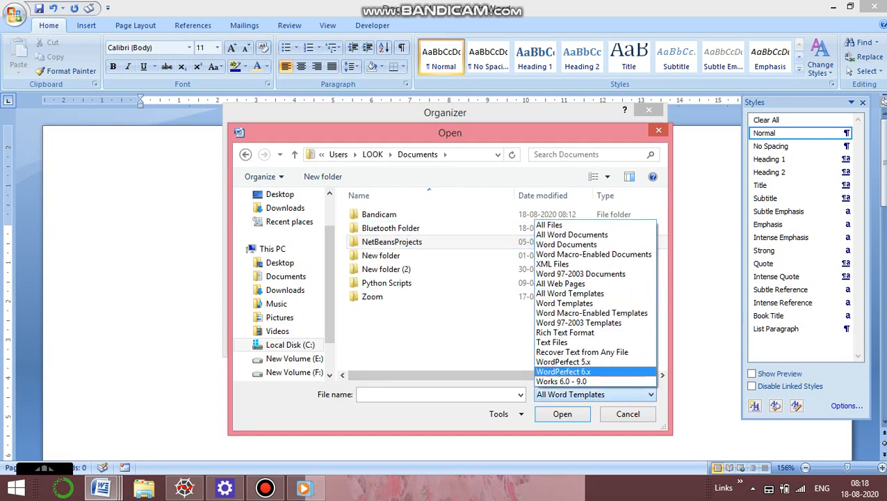
pyautogui.click(584, 235)
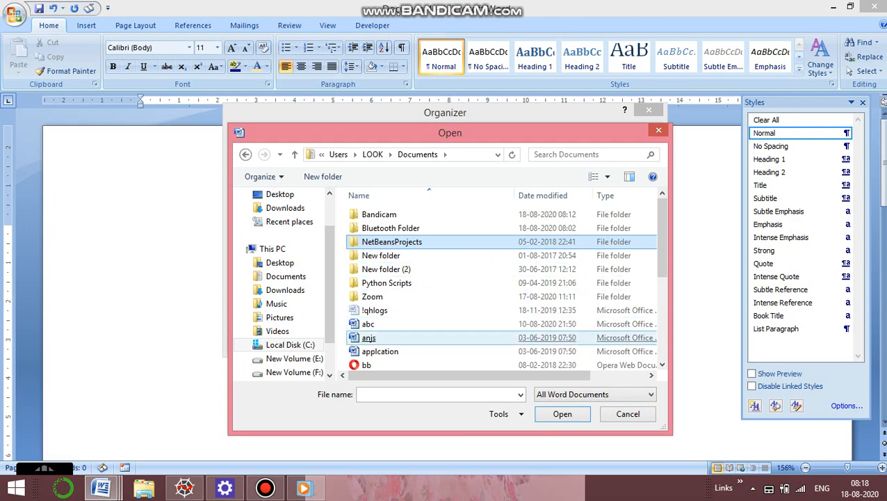
pyautogui.scroll(-5, 368, 337)
pyautogui.press('Down')
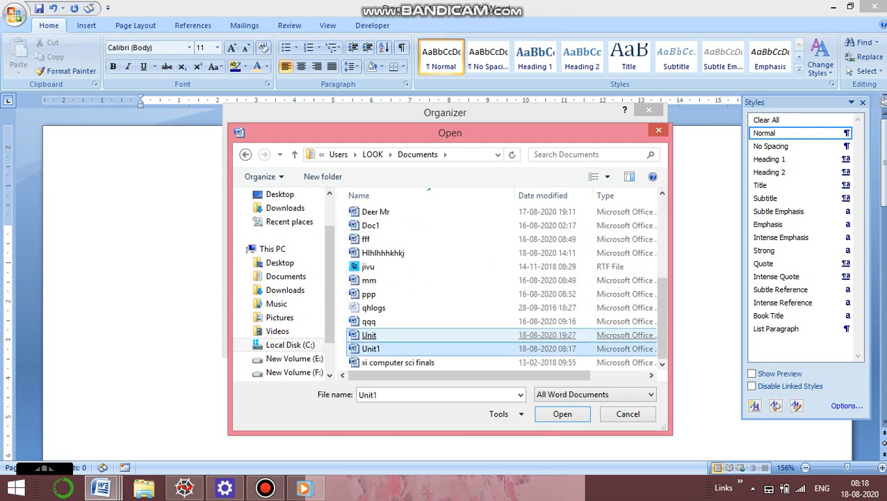
pyautogui.press('Return')
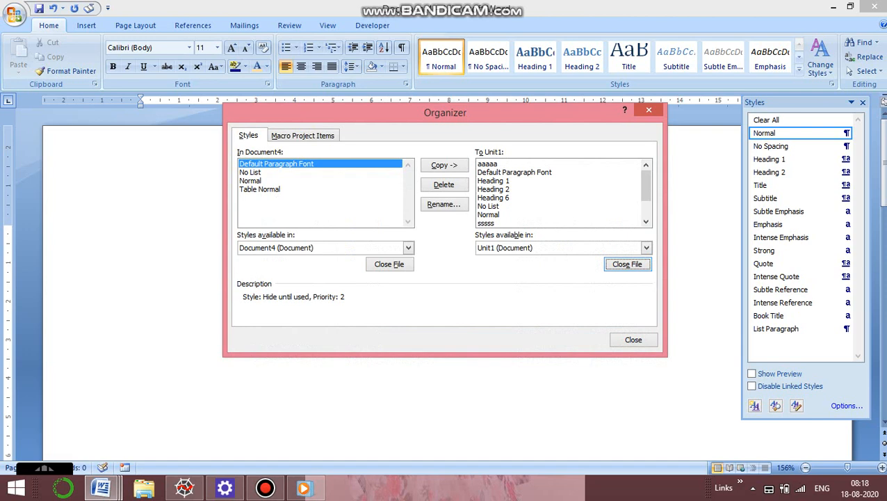
# - Copy the aaaaa and sssss styles from Unit1 into the new document and close the Organizer
pyautogui.click(488, 164)
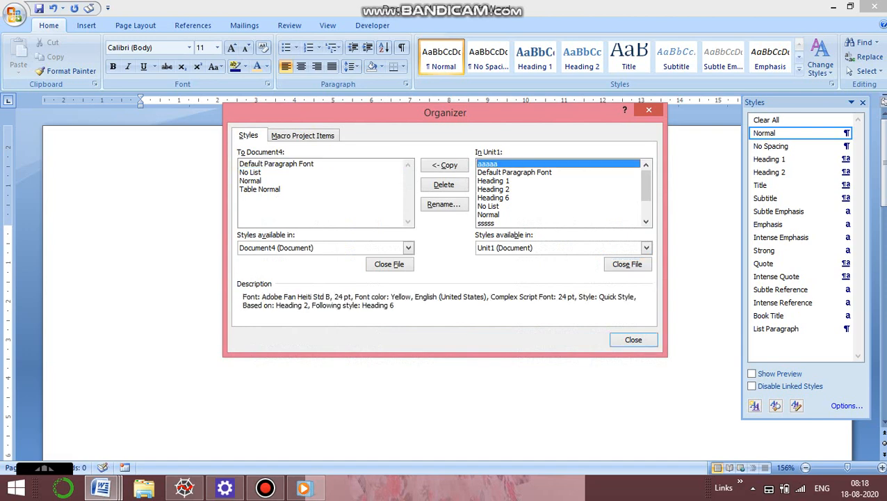
pyautogui.keyDown('ctrl'); pyautogui.click(487, 223); pyautogui.keyUp('ctrl')
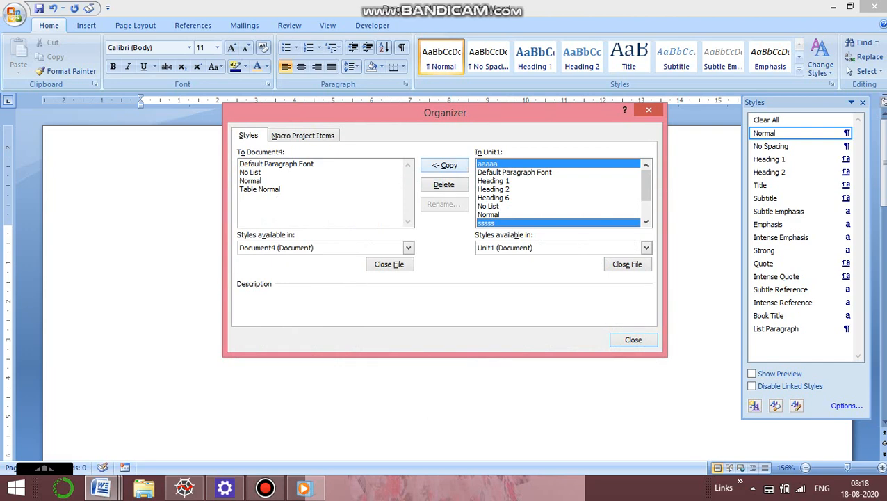
pyautogui.click(445, 166)
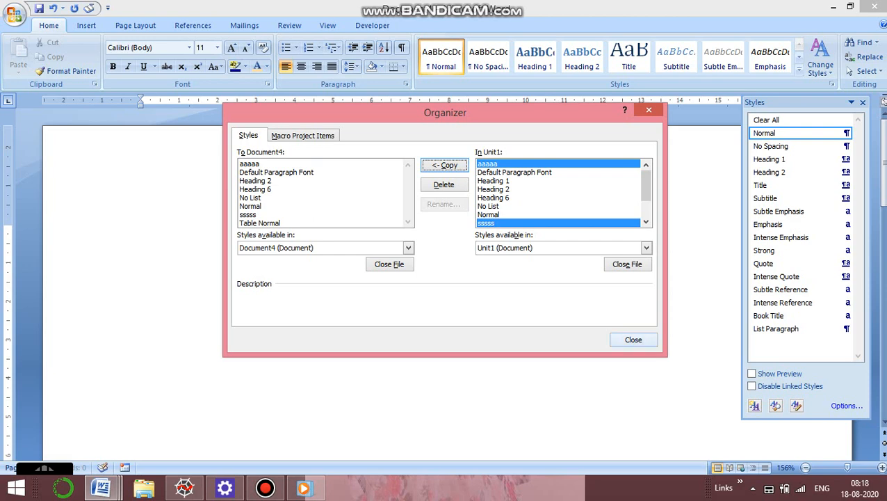
pyautogui.click(633, 340)
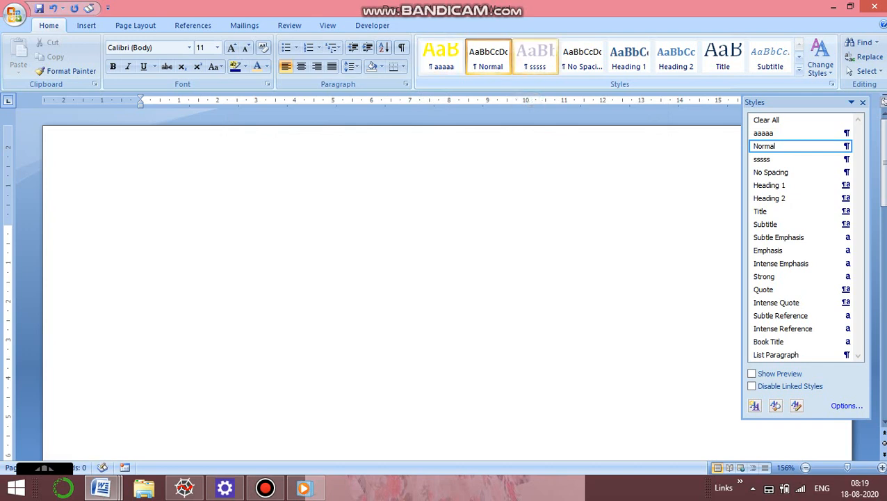
# - Close the Styles pane, enter the text "iuhusgfjsh" in the blank document and apply the aaaaa style to it
pyautogui.click(289, 26)
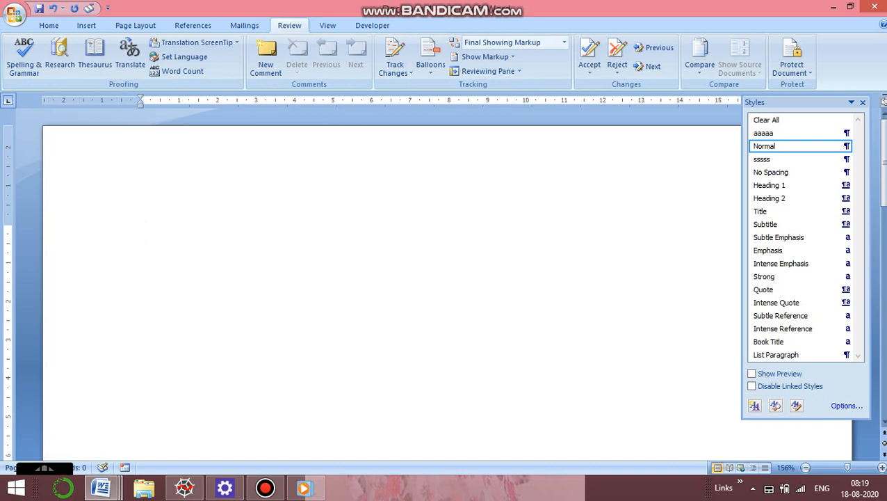
pyautogui.click(862, 103)
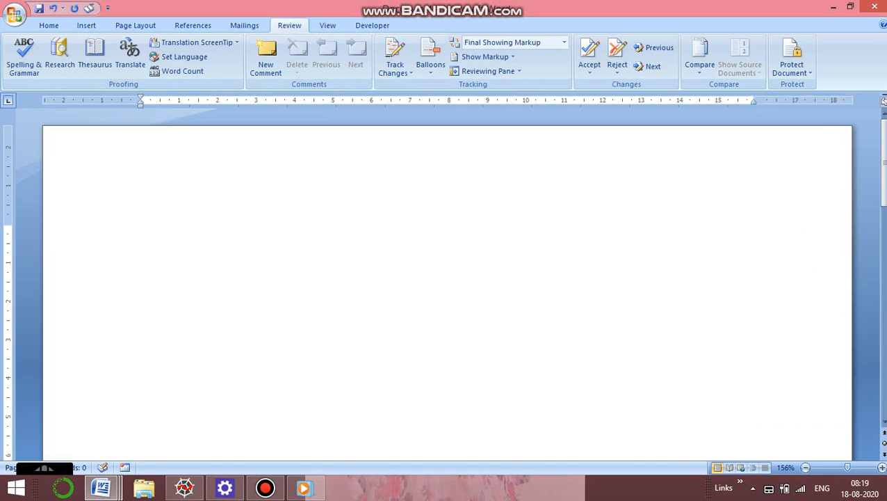
pyautogui.write('iuhusgfjsh')
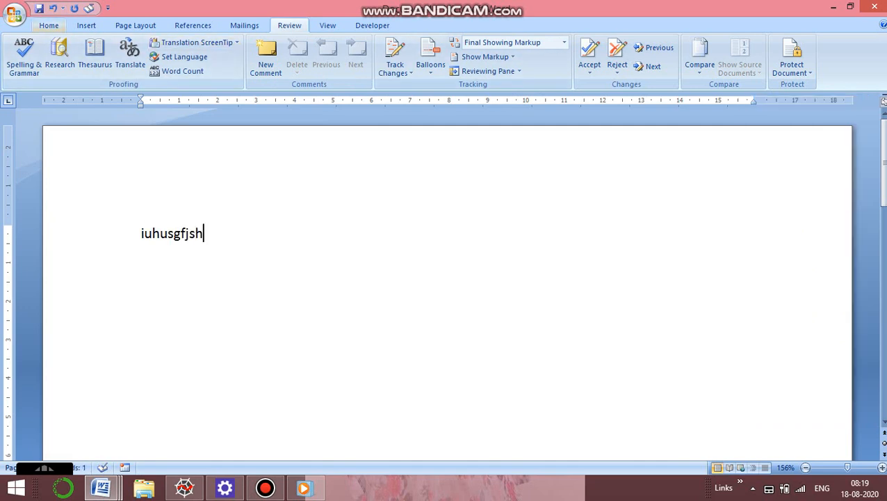
pyautogui.click(48, 26)
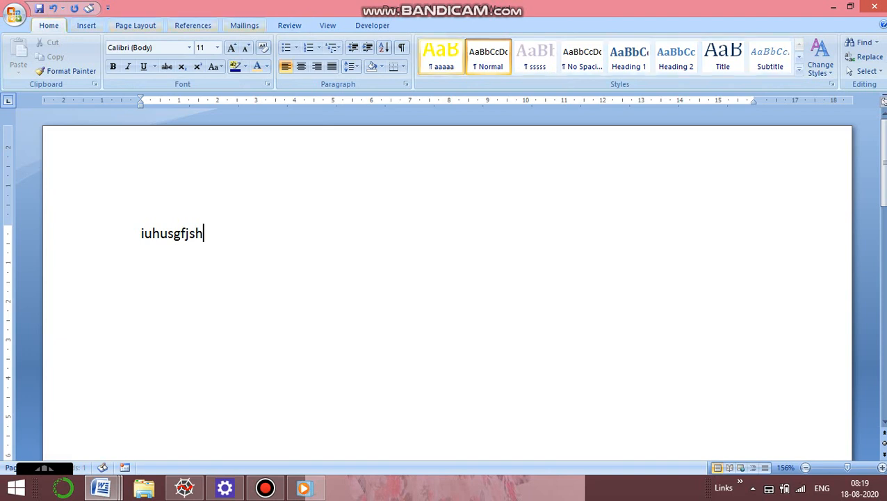
pyautogui.click(440, 55)
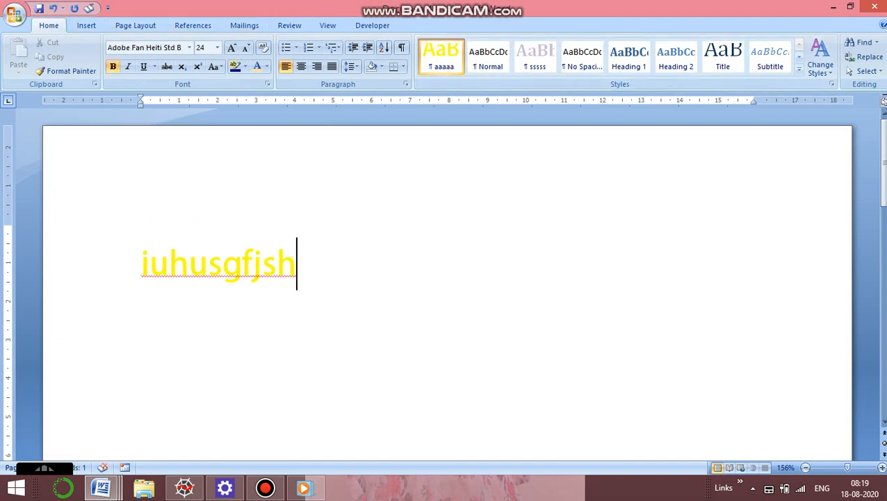
# - Select the line of text and change the document's style set to Formal
pyautogui.moveTo(298, 264); pyautogui.dragTo(140, 264)
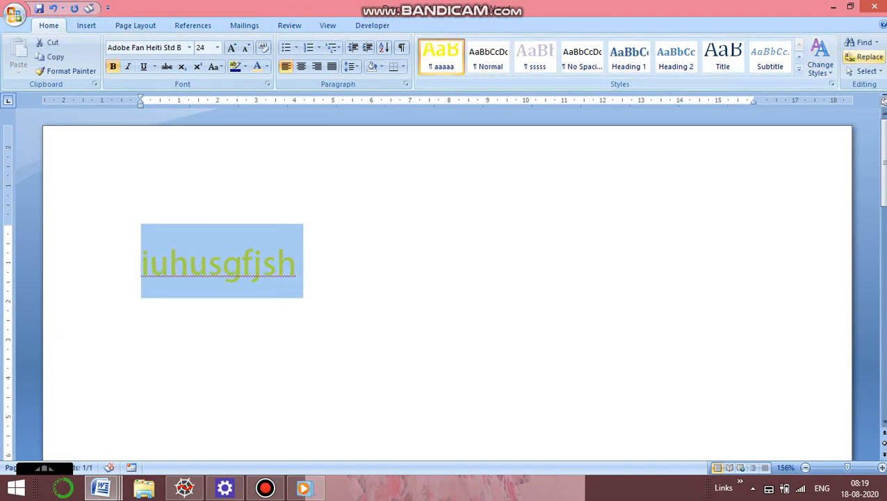
pyautogui.click(821, 61)
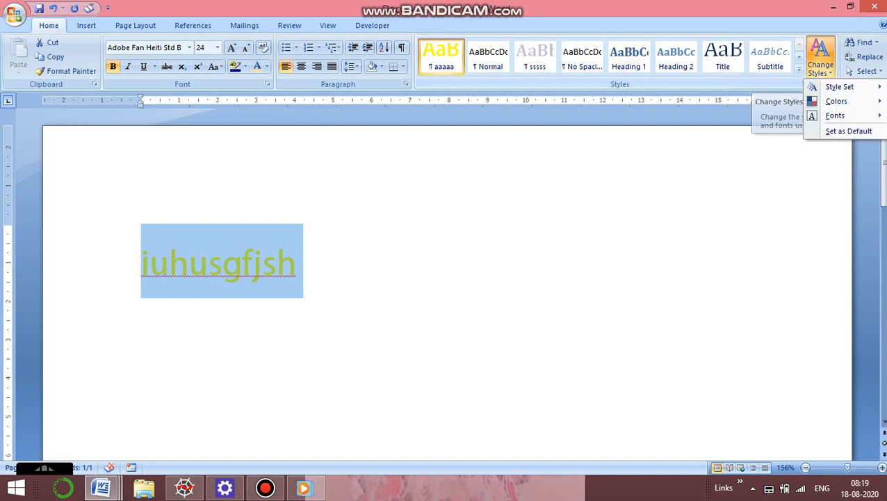
pyautogui.moveTo(834, 86)
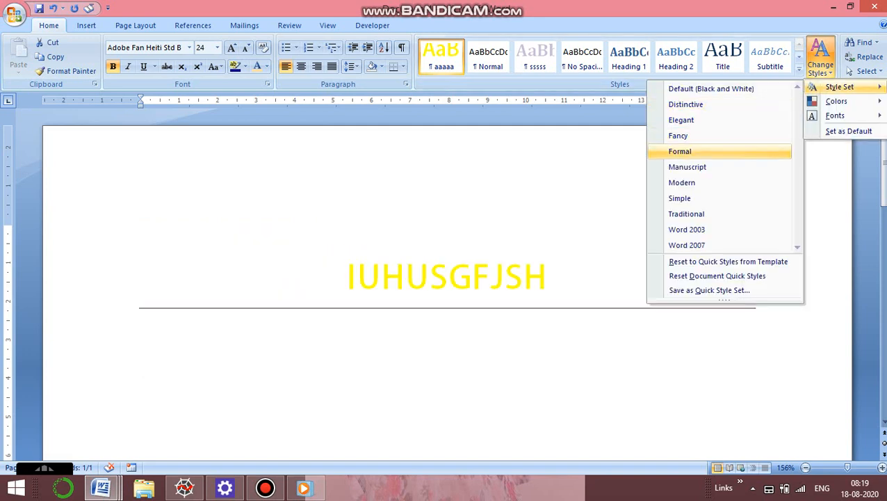
pyautogui.click(680, 151)
# - Change the document's theme fonts to Apex (Lucida Sans and Book Antiqua) and deselect the text
pyautogui.click(821, 62)
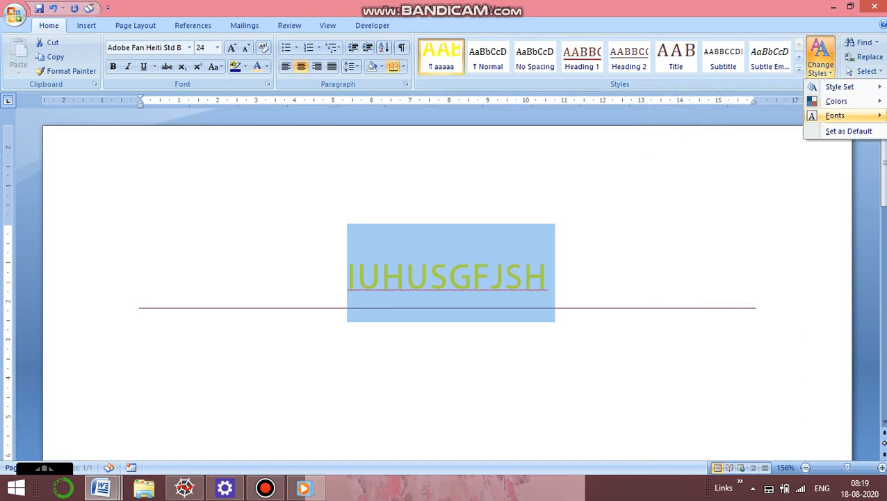
pyautogui.moveTo(834, 116)
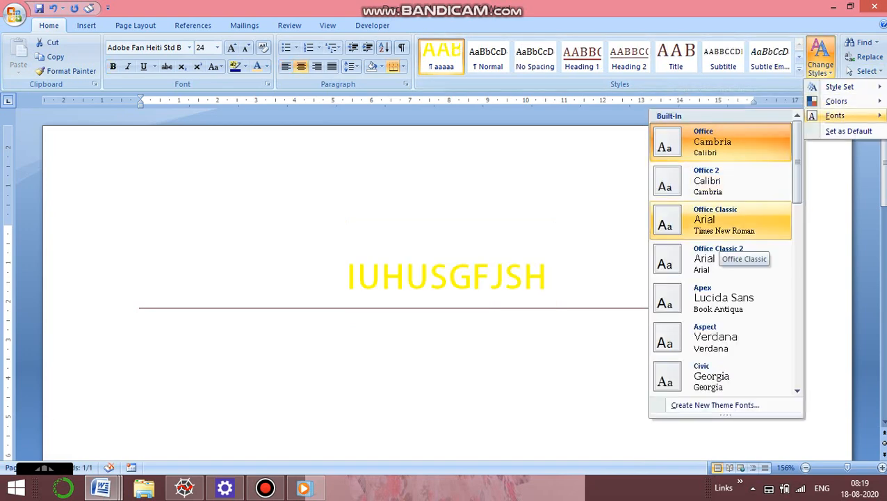
pyautogui.click(723, 299)
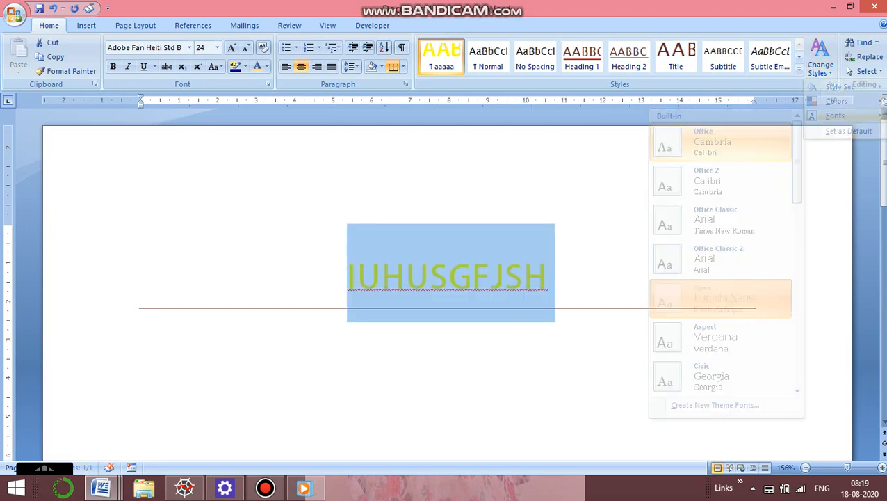
pyautogui.click(548, 278)
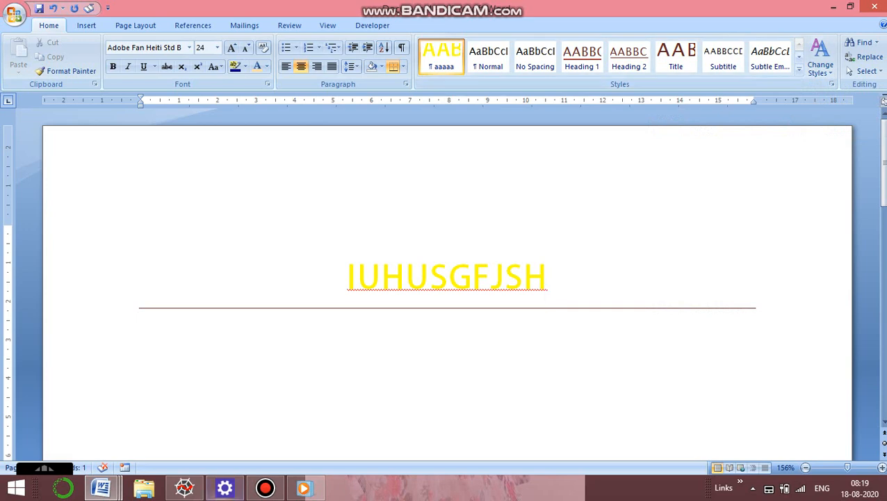
pyautogui.click(265, 488)
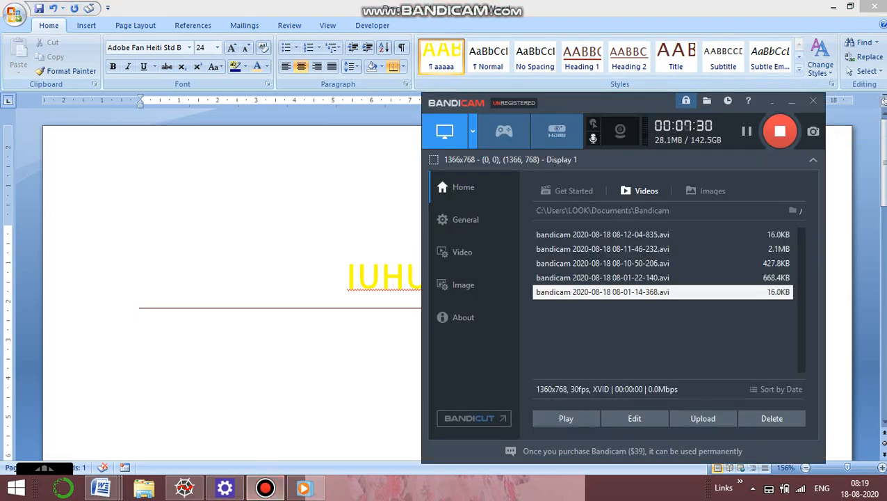